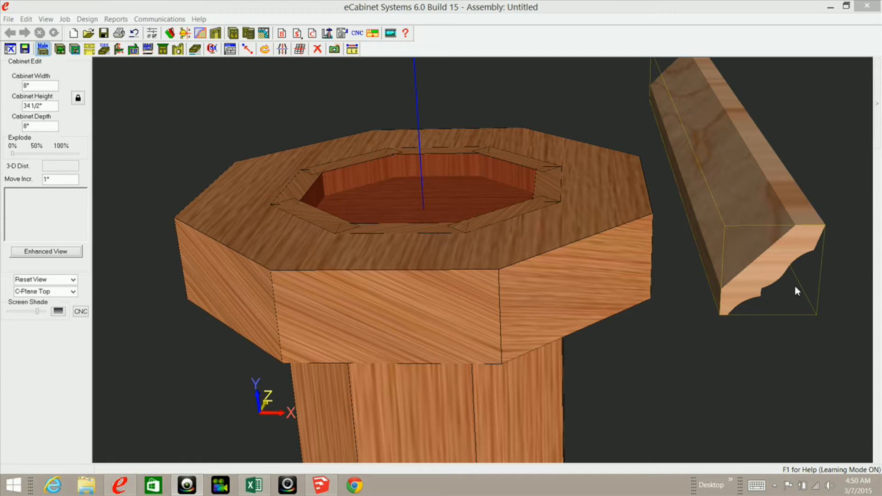
Step: Select the crown molding, view its end, and measure the profile height as 2 13/32 inches
{"action": "left_click", "coordinate": [779, 254]}
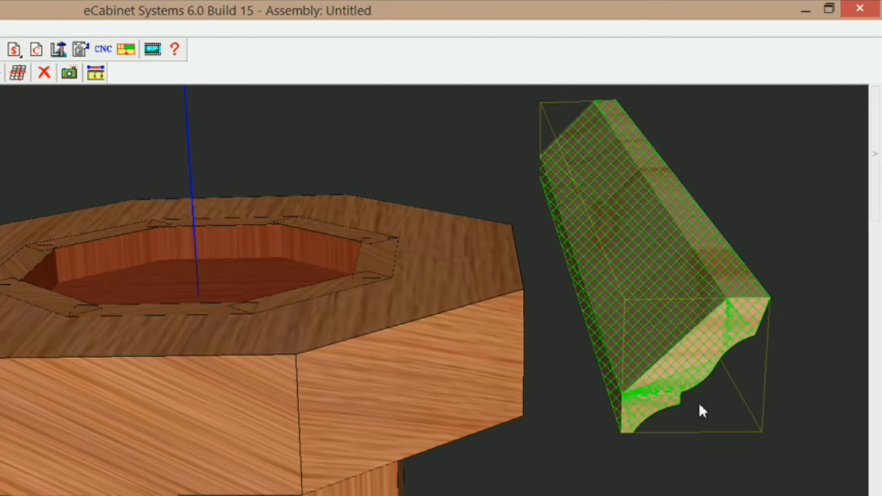
{"action": "middle_click_drag", "start_coordinate": [699, 404], "coordinate": [600, 393]}
{"action": "scroll", "coordinate": [602, 394], "scroll_direction": "up", "scroll_amount": 4}
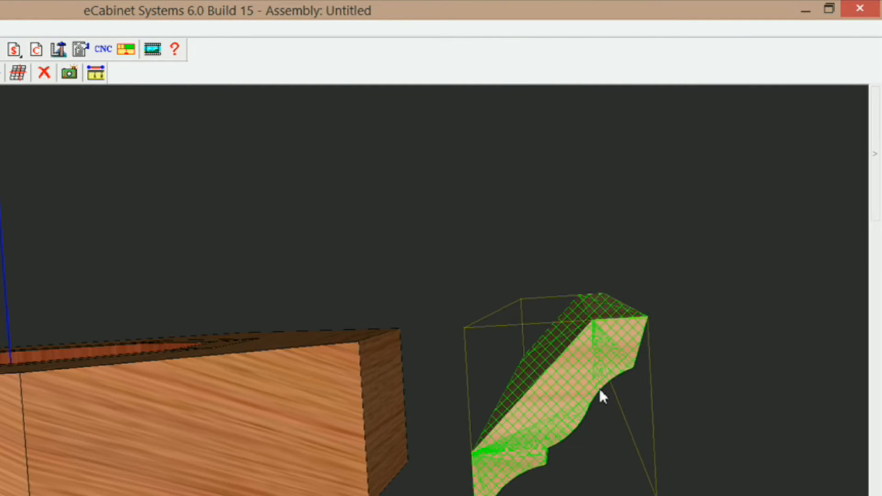
{"action": "key", "text": "Down"}
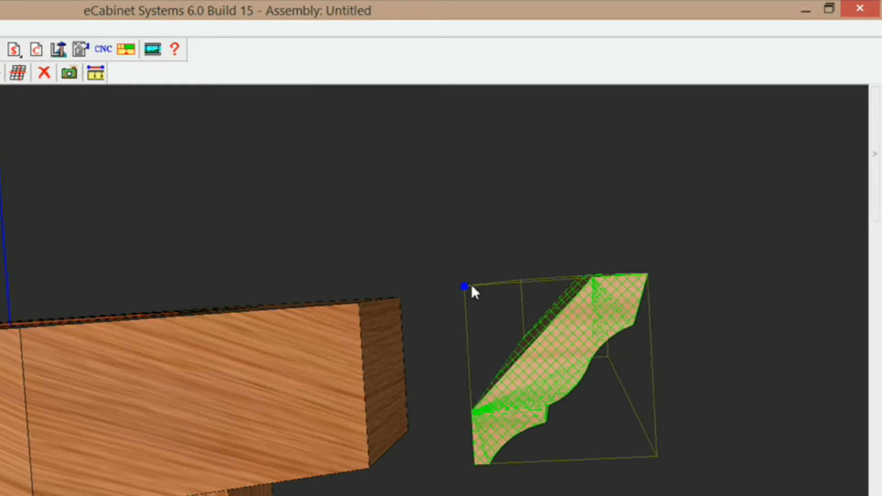
{"action": "left_click", "coordinate": [96, 75]}
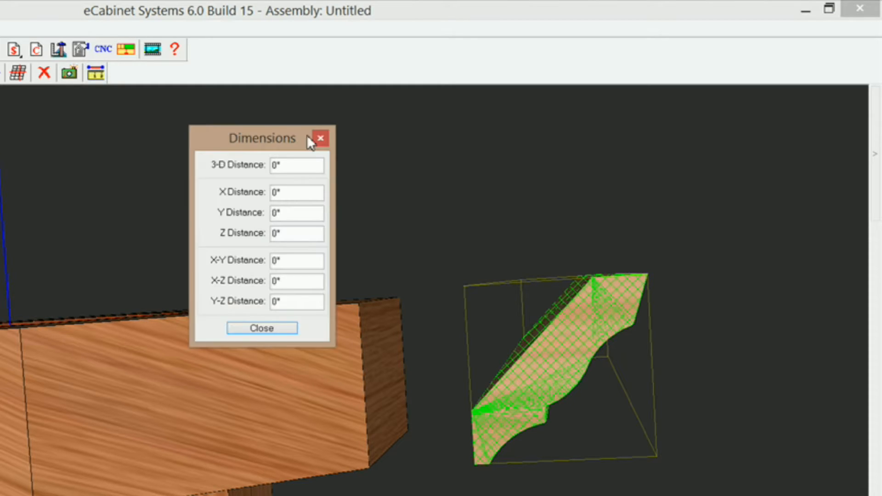
{"action": "left_click", "coordinate": [464, 287]}
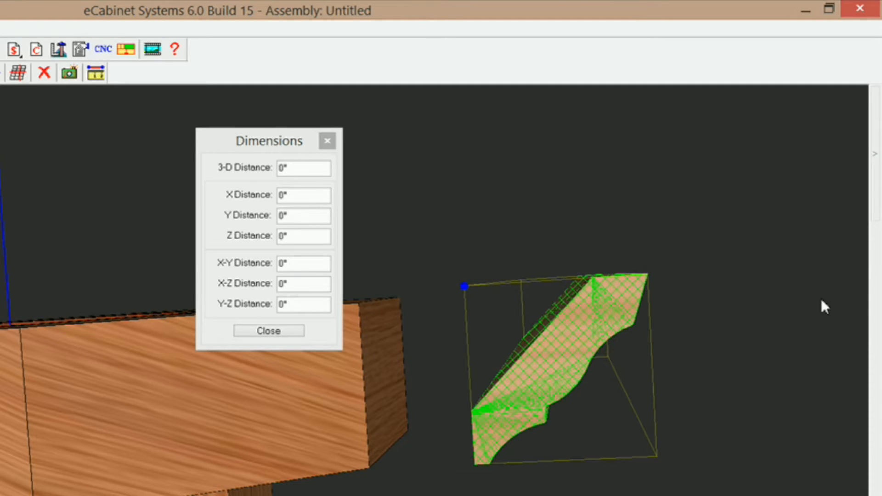
{"action": "left_click", "coordinate": [474, 464]}
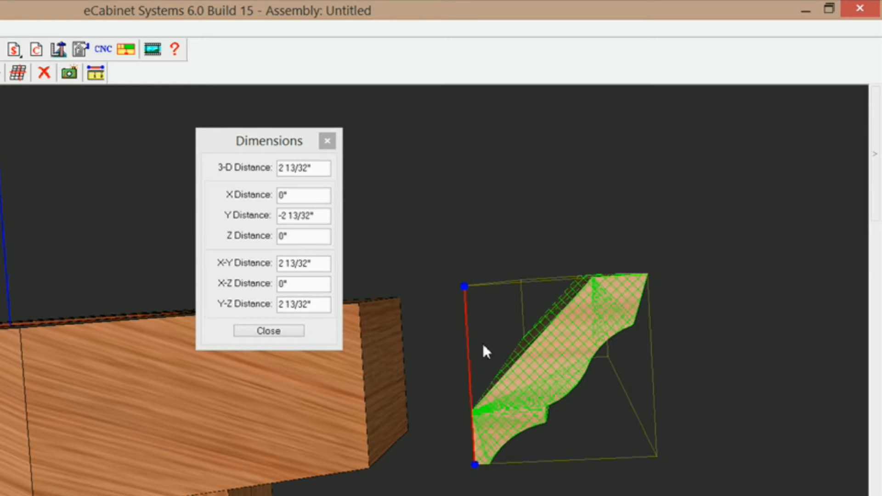
{"action": "left_click", "coordinate": [473, 465]}
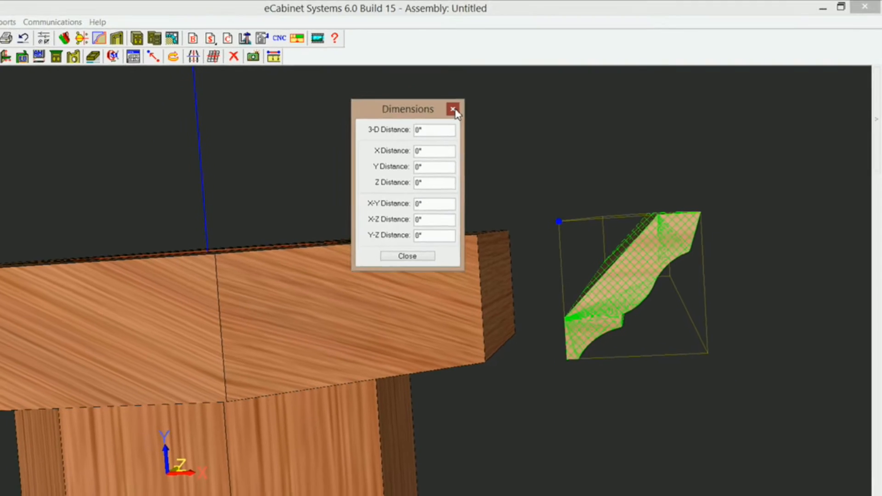
{"action": "left_click", "coordinate": [453, 110]}
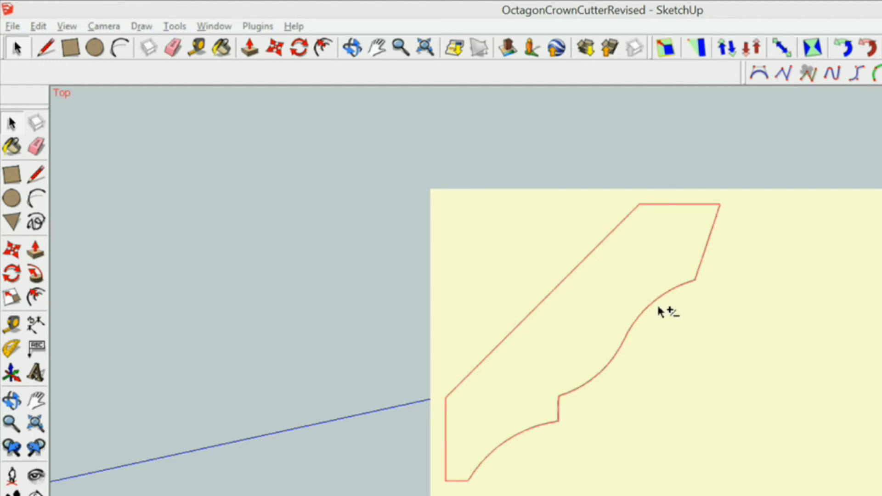
Step: Bring the OctagonCrownCutterRevised model forward and zoom around the traced crown profile
{"action": "left_click", "coordinate": [621, 317]}
{"action": "scroll", "coordinate": [583, 367], "scroll_direction": "up", "scroll_amount": 5}
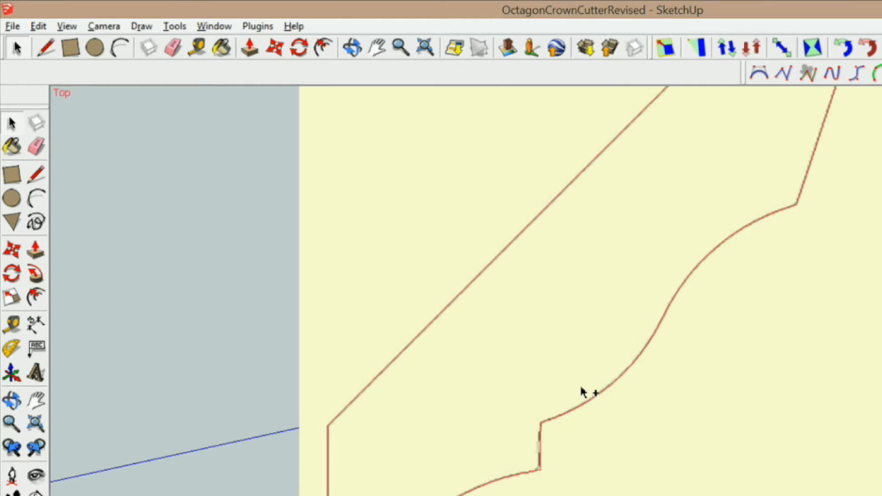
{"action": "scroll", "coordinate": [547, 414], "scroll_direction": "up", "scroll_amount": 2}
{"action": "scroll", "coordinate": [523, 459], "scroll_direction": "down", "scroll_amount": 2}
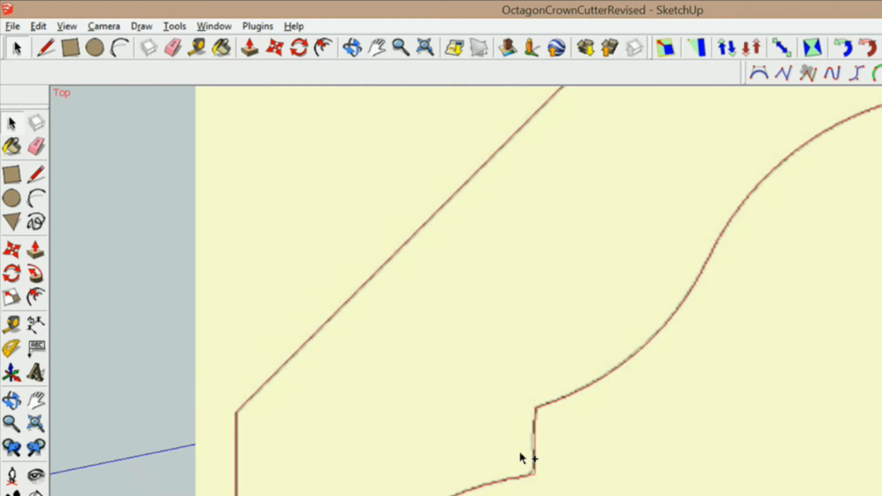
{"action": "scroll", "coordinate": [553, 437], "scroll_direction": "up", "scroll_amount": 4}
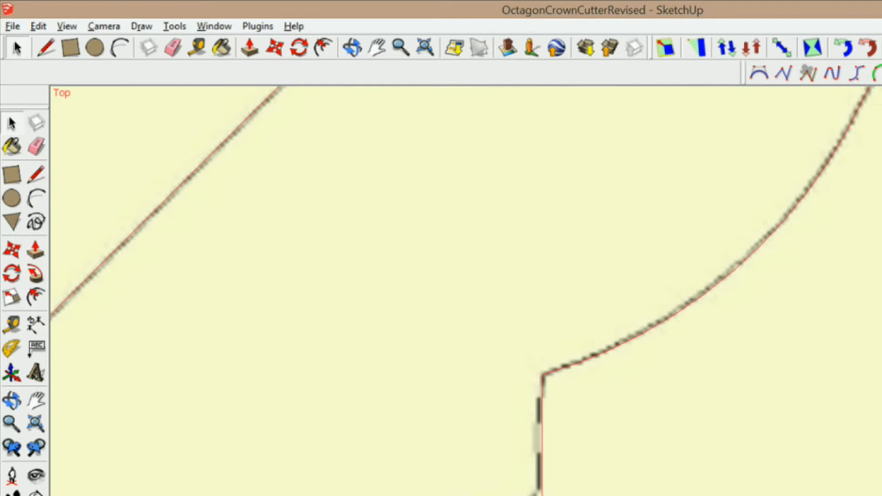
{"action": "scroll", "coordinate": [538, 469], "scroll_direction": "down", "scroll_amount": 6}
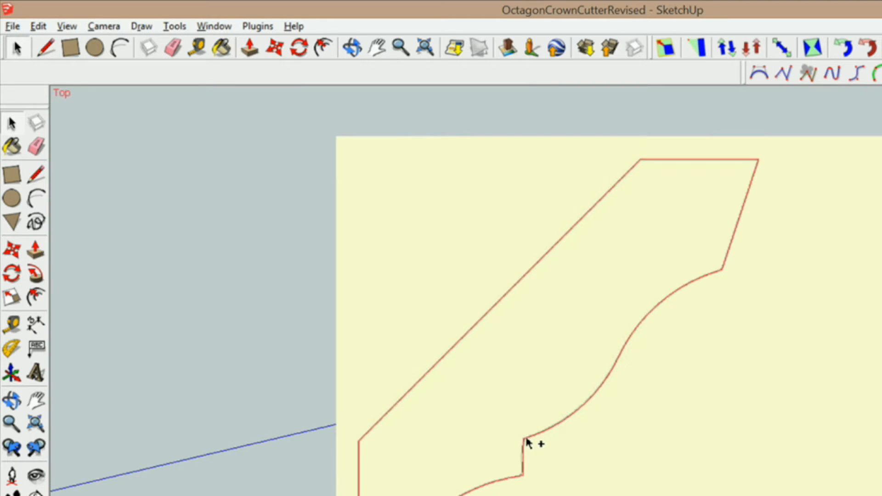
{"action": "scroll", "coordinate": [616, 316], "scroll_direction": "down", "scroll_amount": 1}
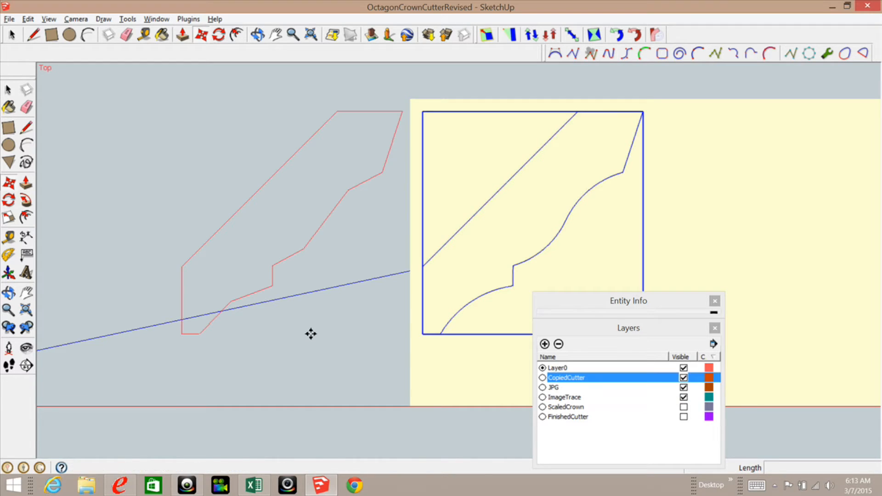
Step: Show the CopiedCutter layer, open the cutter outline group to select an edge, then exit it
{"action": "left_click", "coordinate": [9, 92]}
{"action": "scroll", "coordinate": [342, 211], "scroll_direction": "up", "scroll_amount": 1}
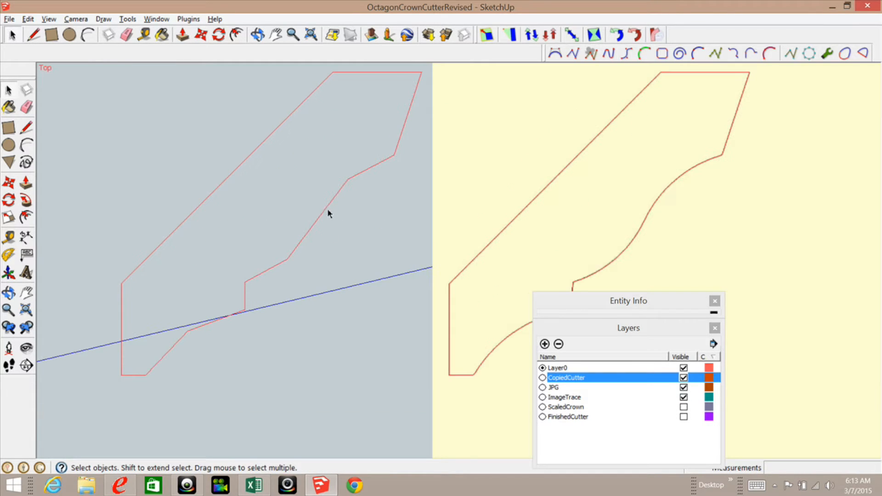
{"action": "left_click", "coordinate": [327, 210]}
{"action": "double_click", "coordinate": [325, 211]}
{"action": "left_click", "coordinate": [328, 212]}
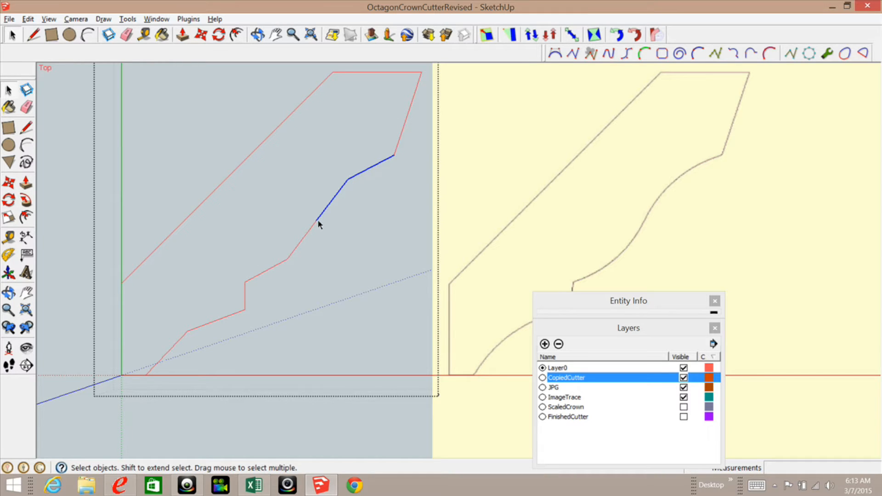
{"action": "key", "text": "Escape"}
{"action": "scroll", "coordinate": [357, 188], "scroll_direction": "down", "scroll_amount": 1}
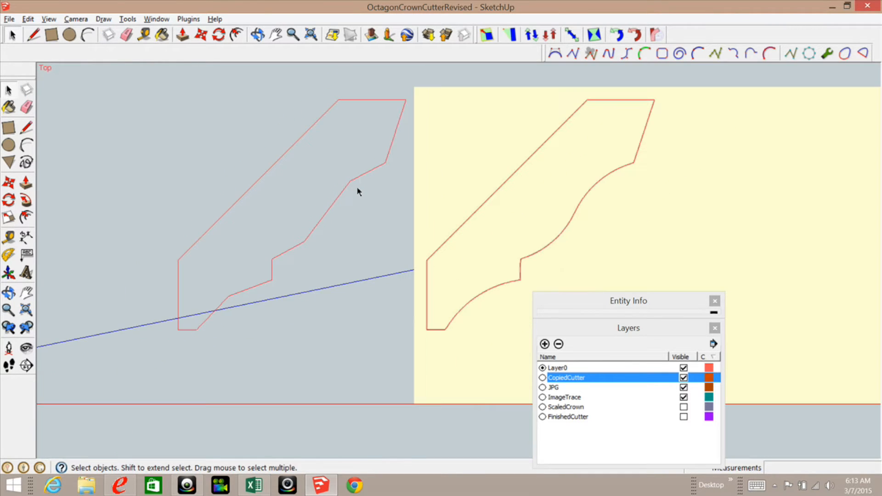
{"action": "scroll", "coordinate": [376, 180], "scroll_direction": "down", "scroll_amount": 1}
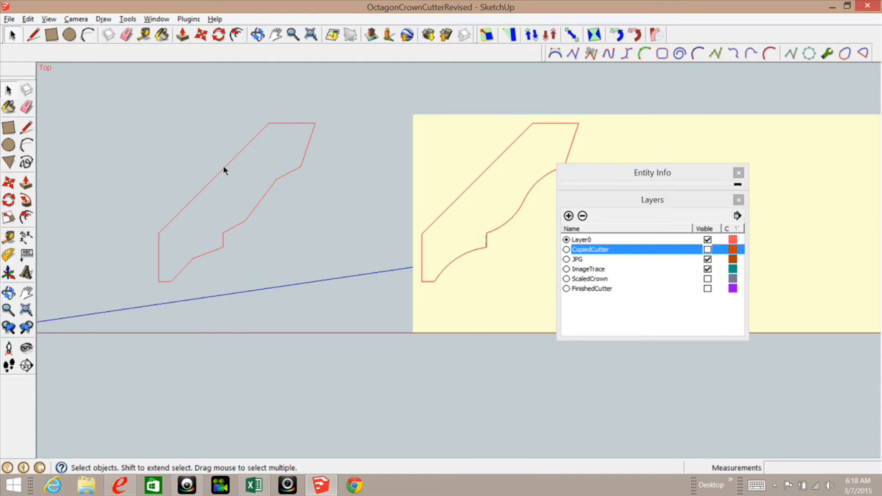
{"action": "scroll", "coordinate": [224, 170], "scroll_direction": "up", "scroll_amount": 1}
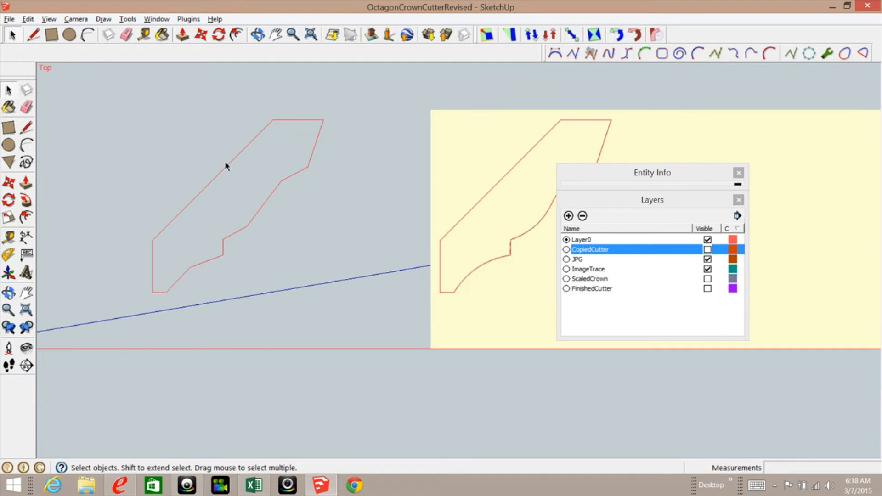
{"action": "scroll", "coordinate": [310, 156], "scroll_direction": "down", "scroll_amount": 1}
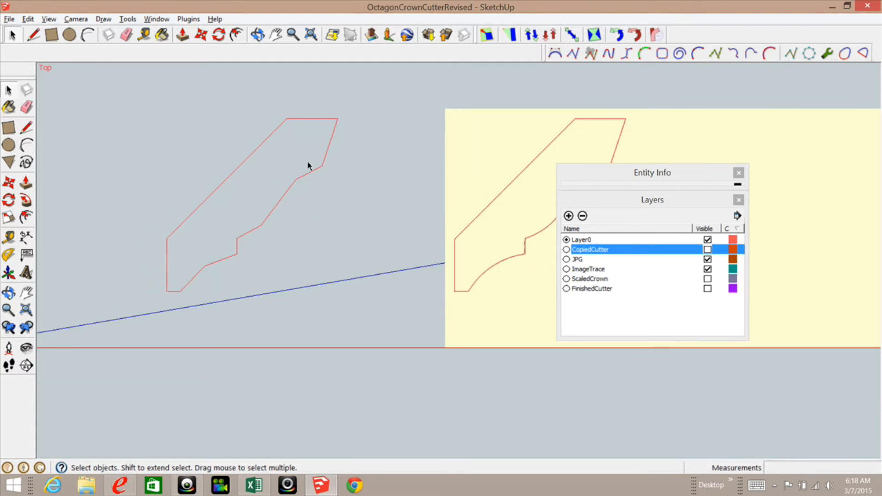
{"action": "scroll", "coordinate": [230, 153], "scroll_direction": "up", "scroll_amount": 2}
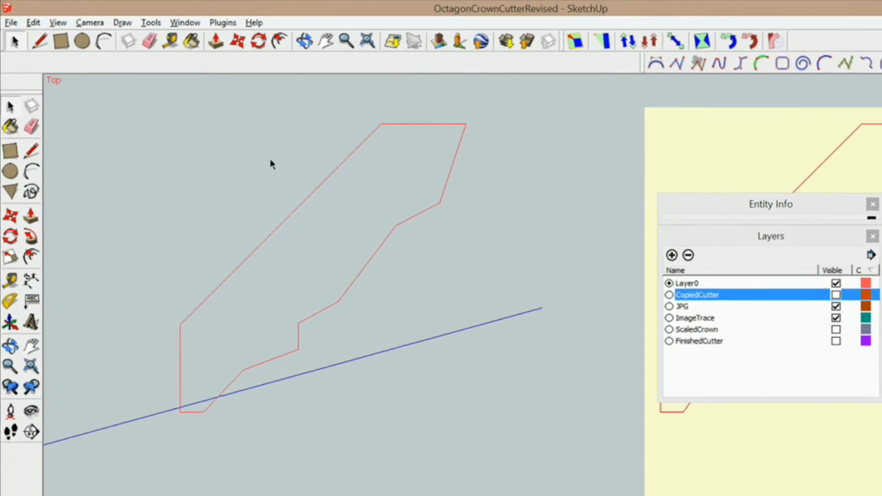
Step: Scale the cutter outline from its corner to 2 3/8" by 2 13/32"
{"action": "left_click", "coordinate": [13, 321]}
{"action": "left_click", "coordinate": [502, 158]}
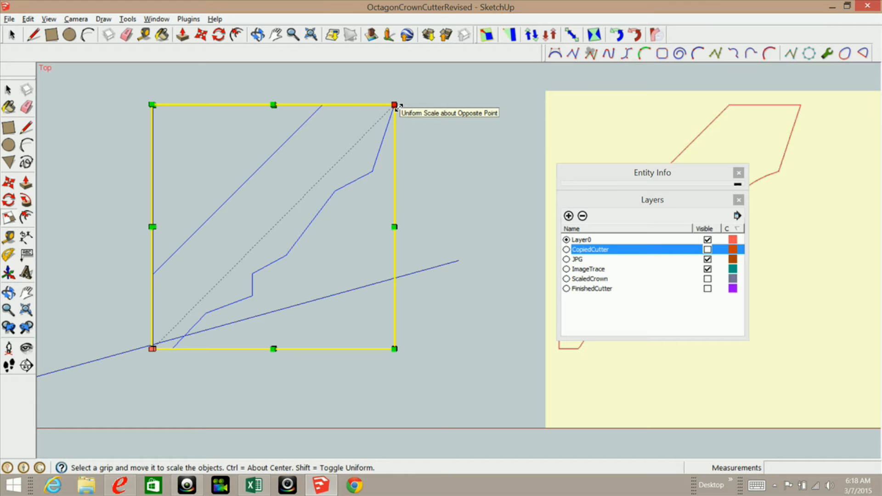
{"action": "left_click_drag", "start_coordinate": [395, 106], "coordinate": [372, 144]}
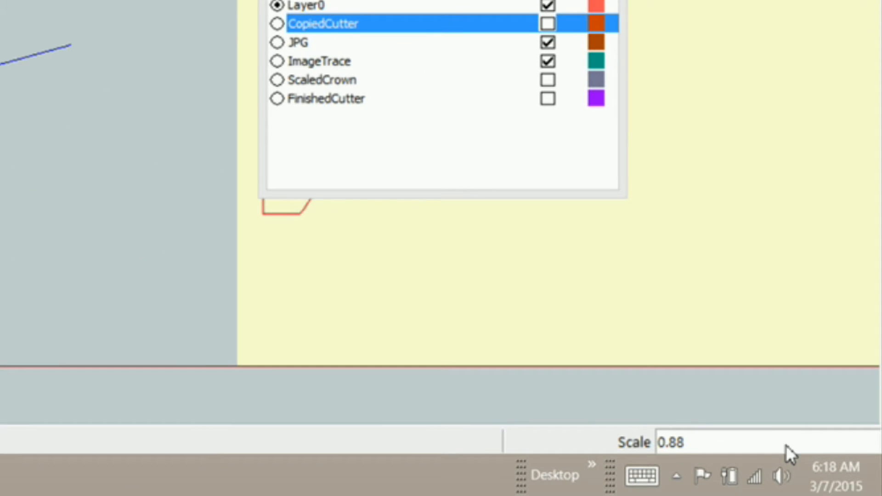
{"action": "type", "text": "2 3/8\""}
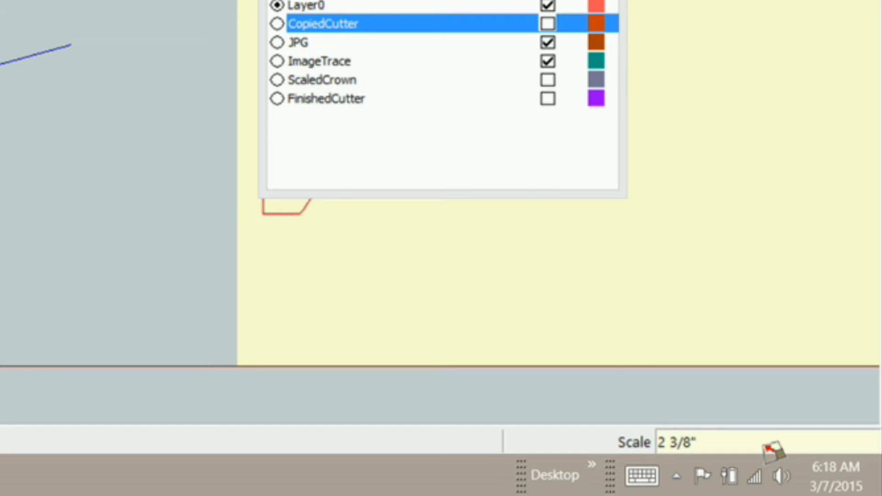
{"action": "type", "text": ",2 13/32"}
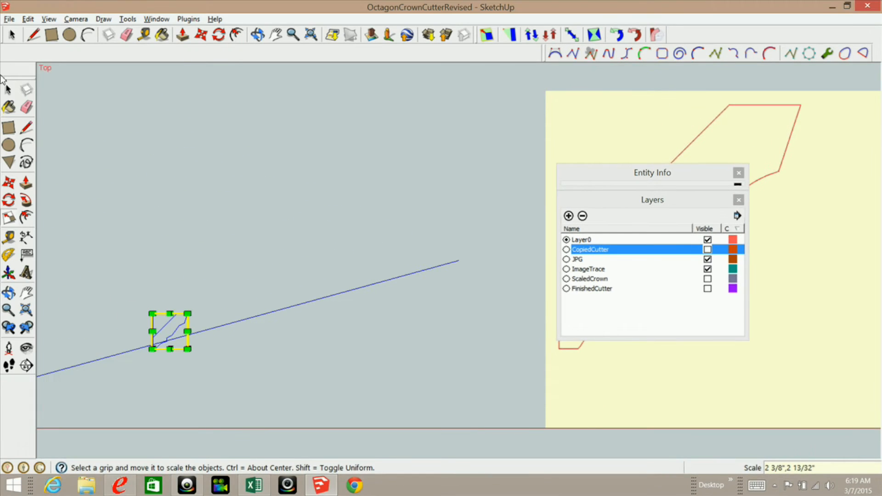
{"action": "left_click", "coordinate": [5, 92]}
{"action": "scroll", "coordinate": [153, 339], "scroll_direction": "up", "scroll_amount": 5}
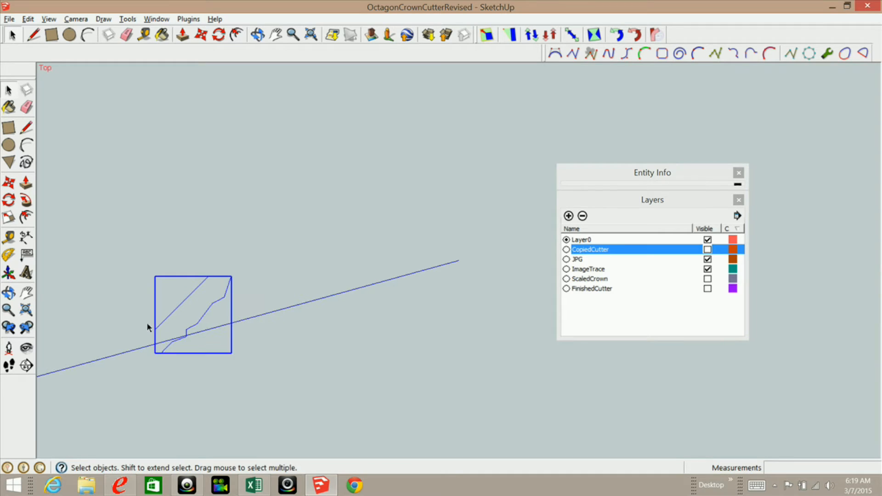
{"action": "scroll", "coordinate": [152, 317], "scroll_direction": "up", "scroll_amount": 3}
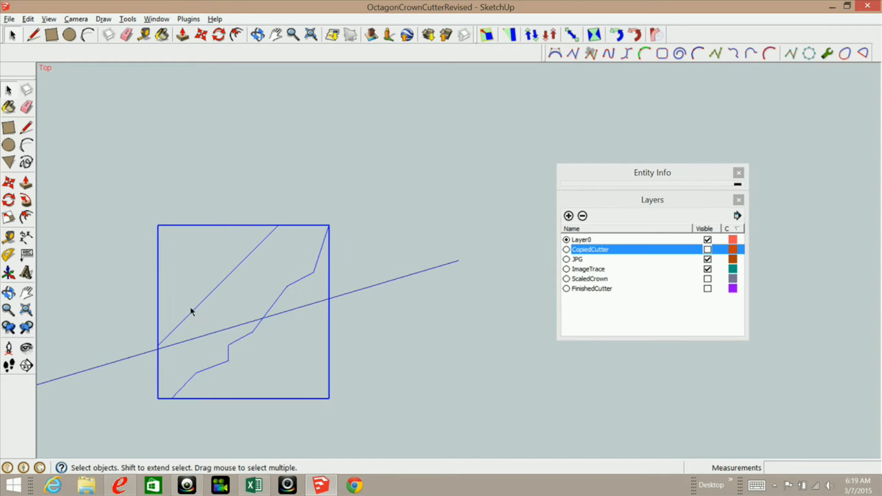
{"action": "left_click", "coordinate": [9, 236]}
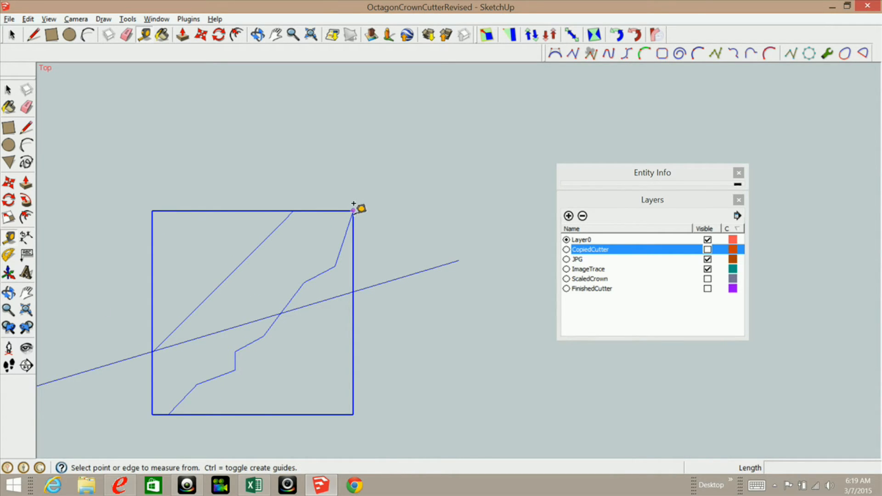
{"action": "left_click", "coordinate": [353, 211]}
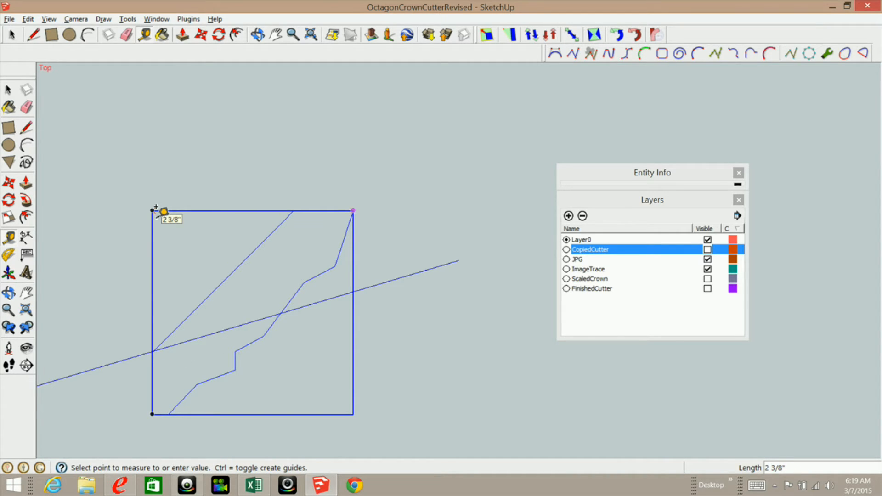
{"action": "left_click", "coordinate": [353, 412]}
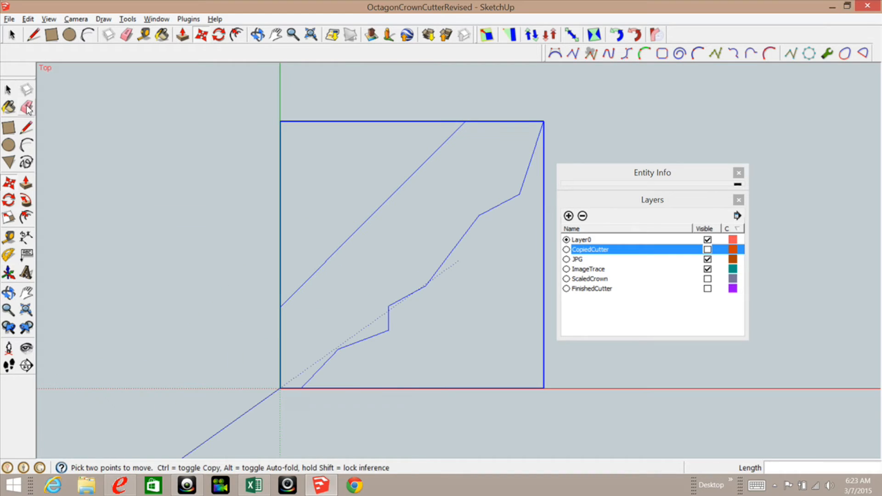
Step: Move the crown profile square down onto the red axis
{"action": "left_click", "coordinate": [8, 90]}
{"action": "scroll", "coordinate": [225, 208], "scroll_direction": "down", "scroll_amount": 1}
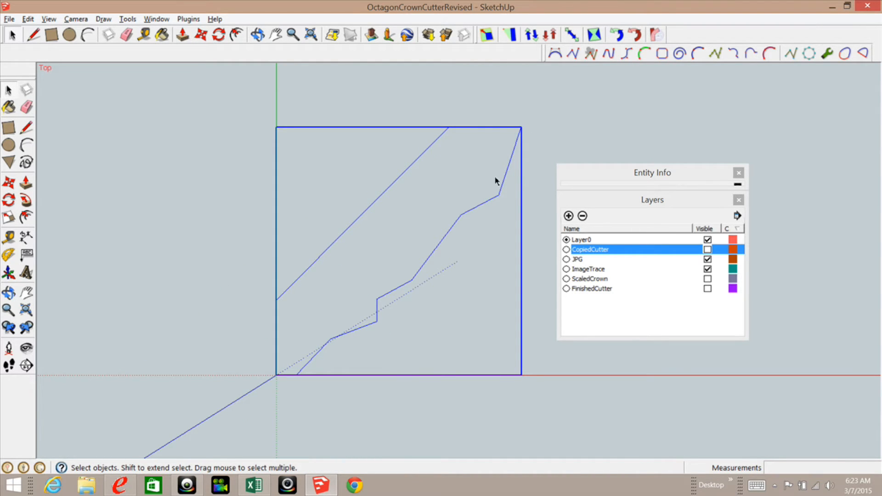
{"action": "left_click", "coordinate": [8, 182]}
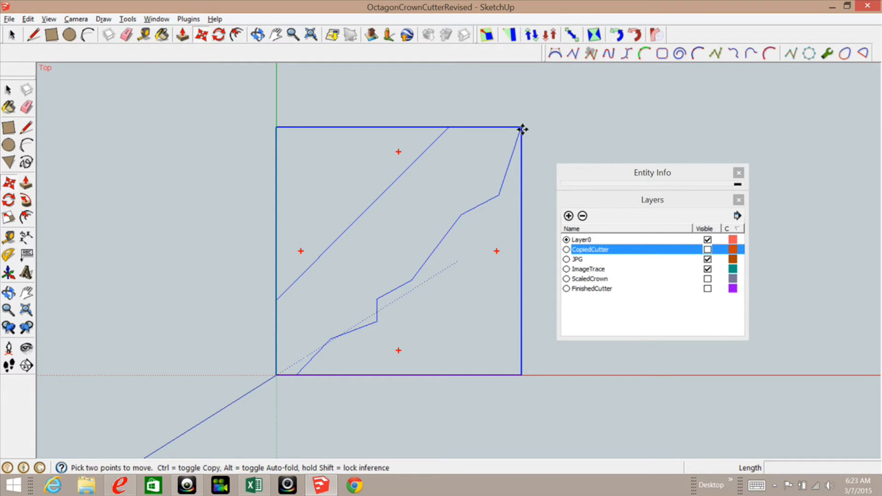
{"action": "left_click_drag", "start_coordinate": [522, 129], "coordinate": [277, 373]}
{"action": "scroll", "coordinate": [308, 250], "scroll_direction": "down", "scroll_amount": 4}
{"action": "scroll", "coordinate": [325, 343], "scroll_direction": "up", "scroll_amount": 1}
{"action": "scroll", "coordinate": [325, 343], "scroll_direction": "up", "scroll_amount": 3}
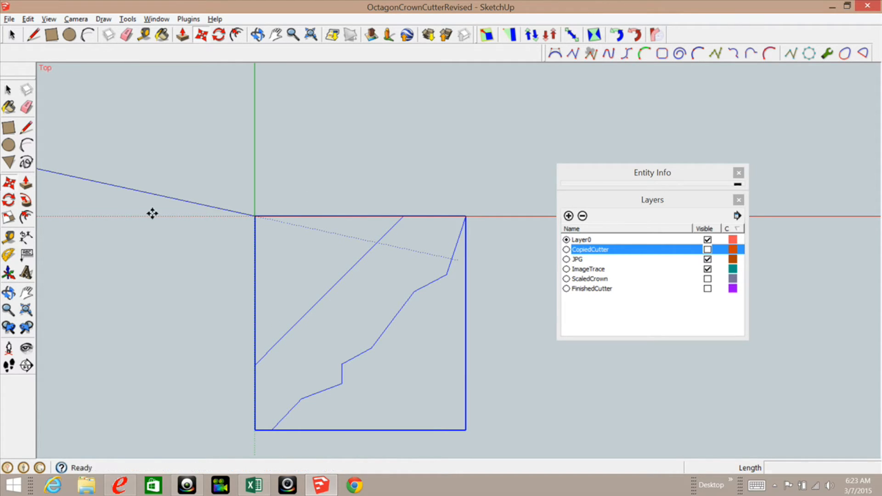
Step: Snap the square's top-right corner exactly onto the axis origin
{"action": "left_click", "coordinate": [467, 217]}
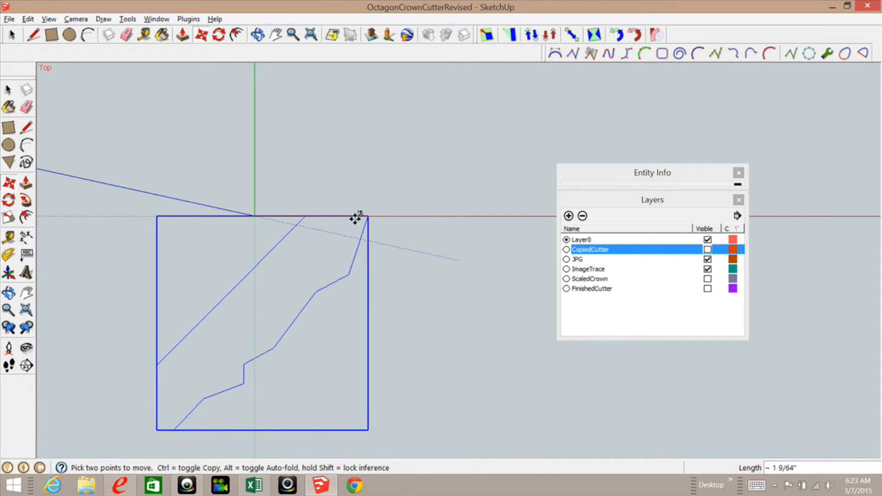
{"action": "left_click", "coordinate": [256, 217]}
{"action": "scroll", "coordinate": [489, 194], "scroll_direction": "down", "scroll_amount": 4}
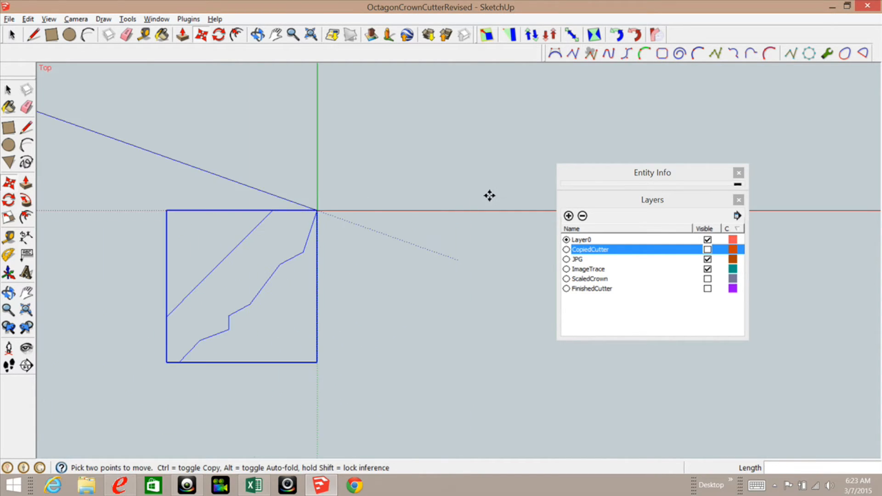
{"action": "scroll", "coordinate": [317, 222], "scroll_direction": "up", "scroll_amount": 3}
{"action": "scroll", "coordinate": [359, 235], "scroll_direction": "up", "scroll_amount": 1}
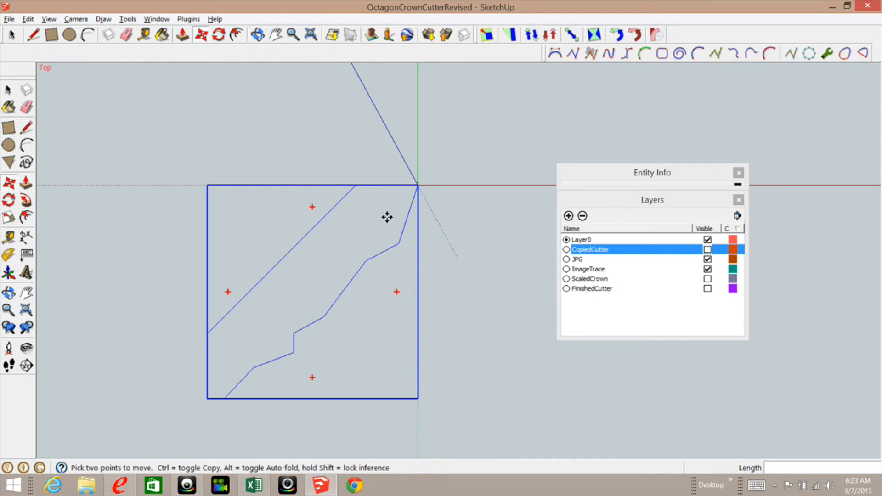
{"action": "left_click", "coordinate": [7, 90]}
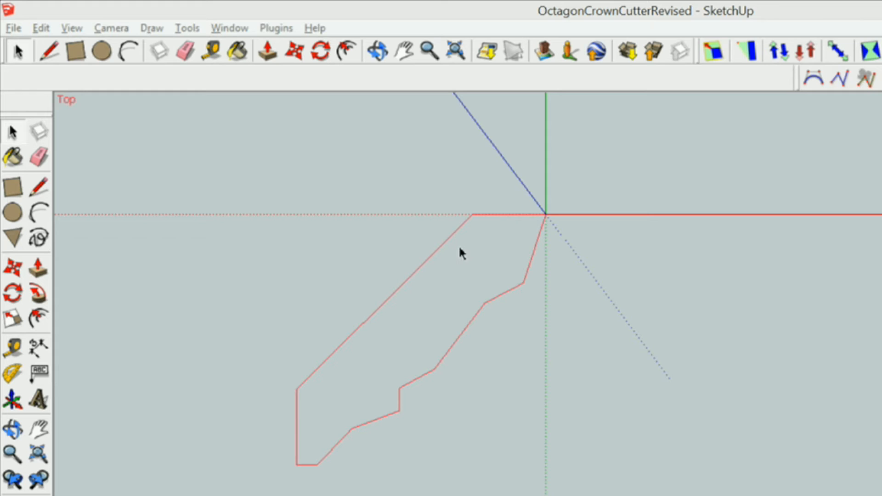
Step: Add guides just left of the outline and 3/16" above the red axis
{"action": "left_click", "coordinate": [14, 349]}
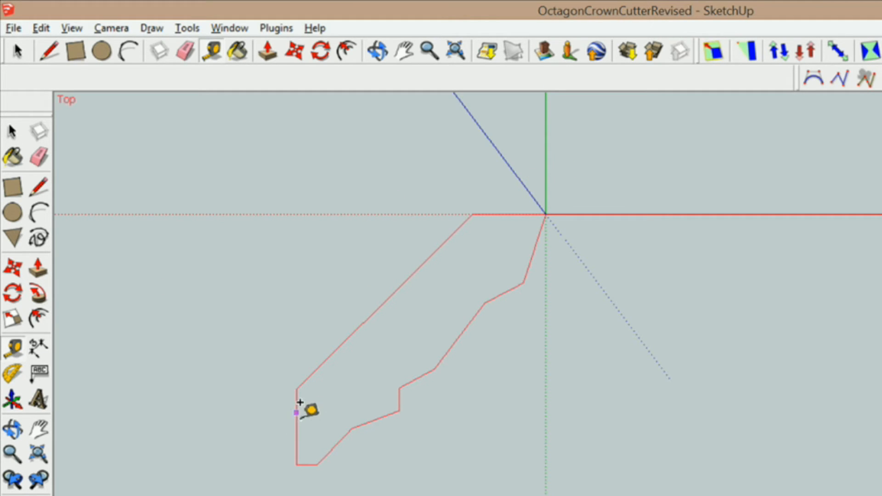
{"action": "left_click", "coordinate": [296, 426]}
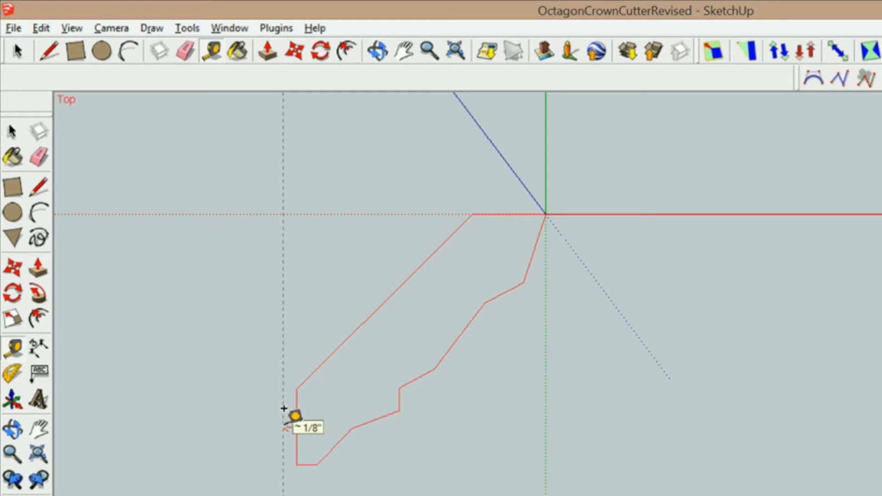
{"action": "left_click", "coordinate": [284, 409]}
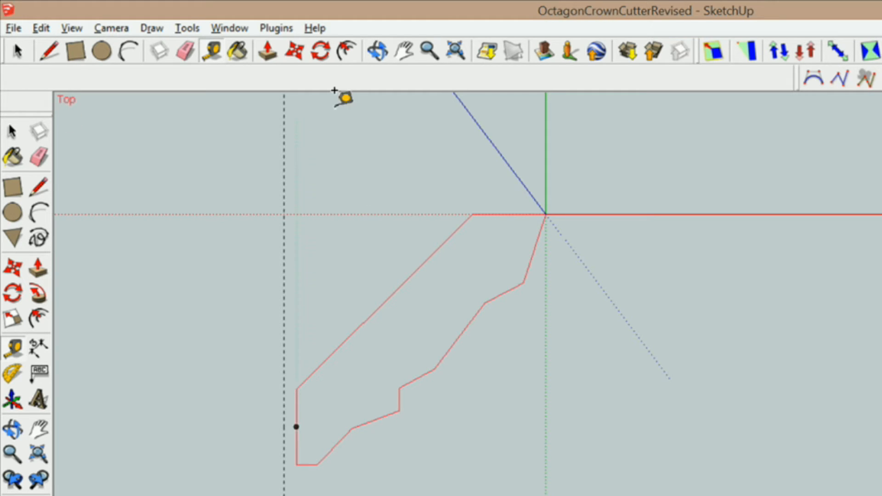
{"action": "left_click", "coordinate": [509, 214]}
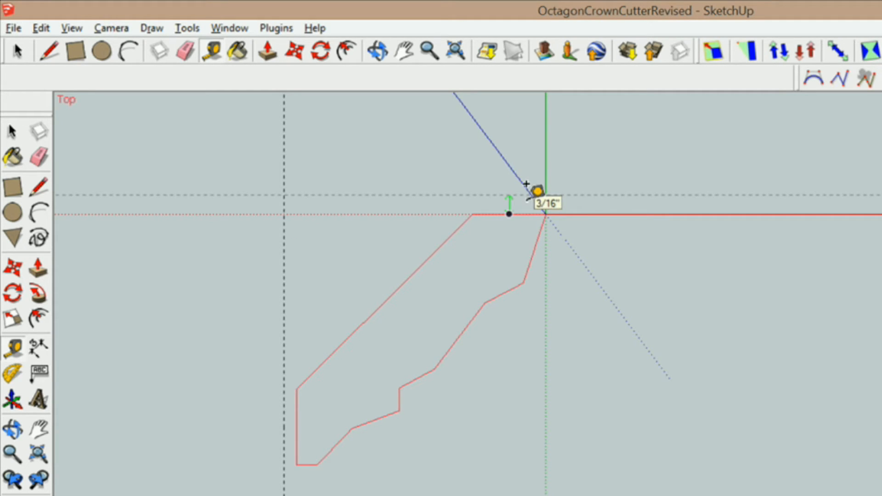
{"action": "left_click", "coordinate": [526, 184]}
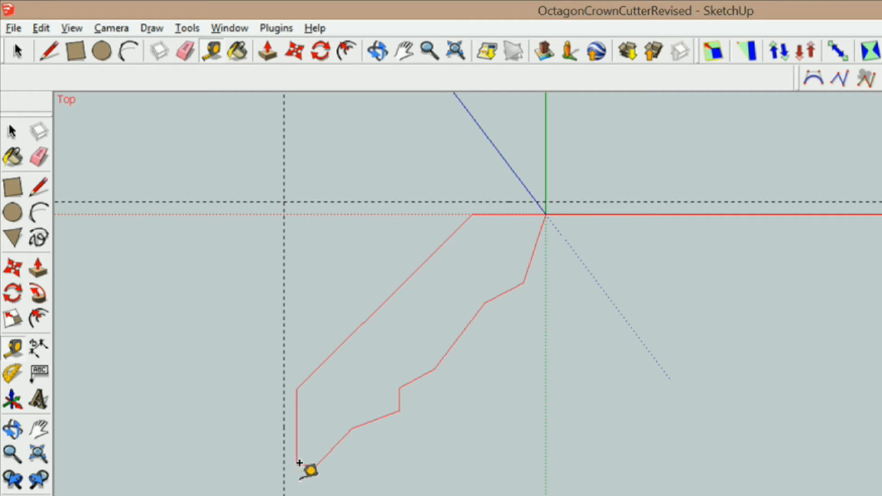
{"action": "scroll", "coordinate": [307, 457], "scroll_direction": "up", "scroll_amount": 2}
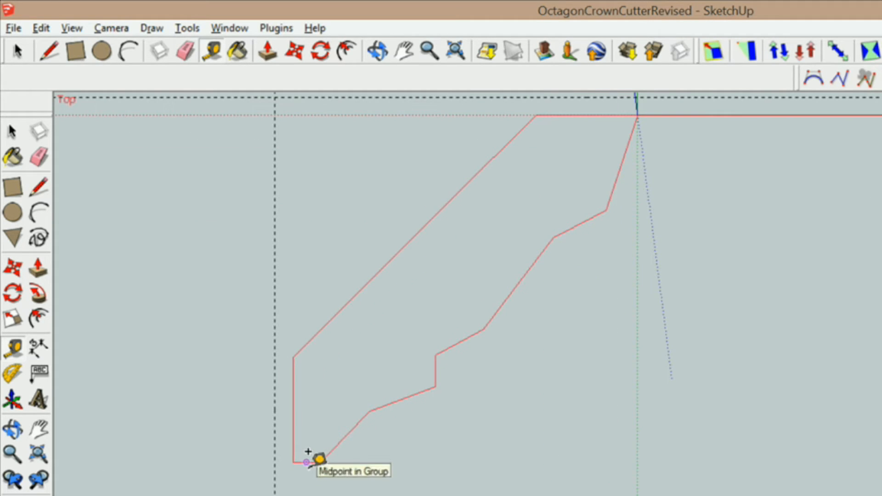
Step: Add vertical guides through the profile's diagonal top corner and its origin corner
{"action": "left_click", "coordinate": [308, 469]}
{"action": "scroll", "coordinate": [441, 443], "scroll_direction": "down", "scroll_amount": 1}
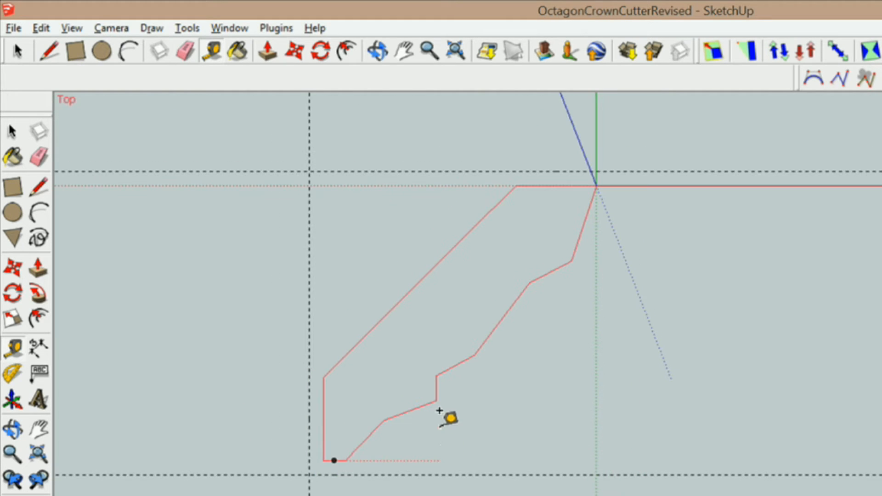
{"action": "left_click", "coordinate": [310, 216]}
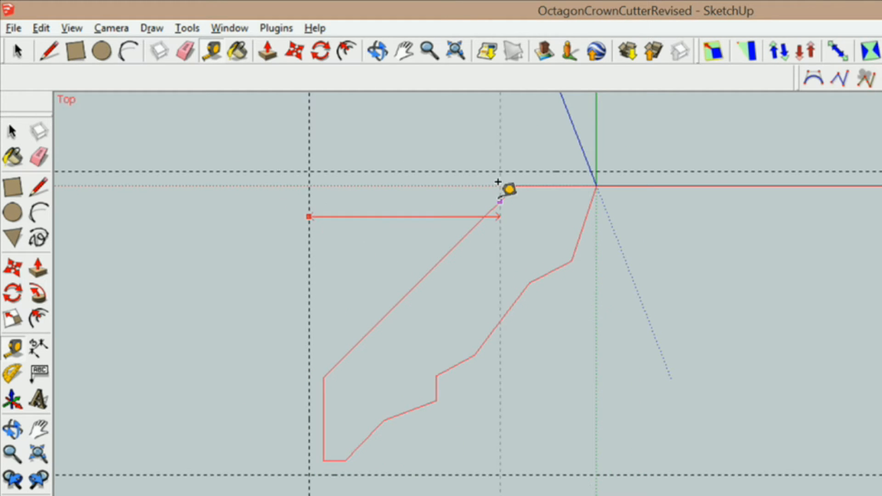
{"action": "left_click", "coordinate": [516, 186]}
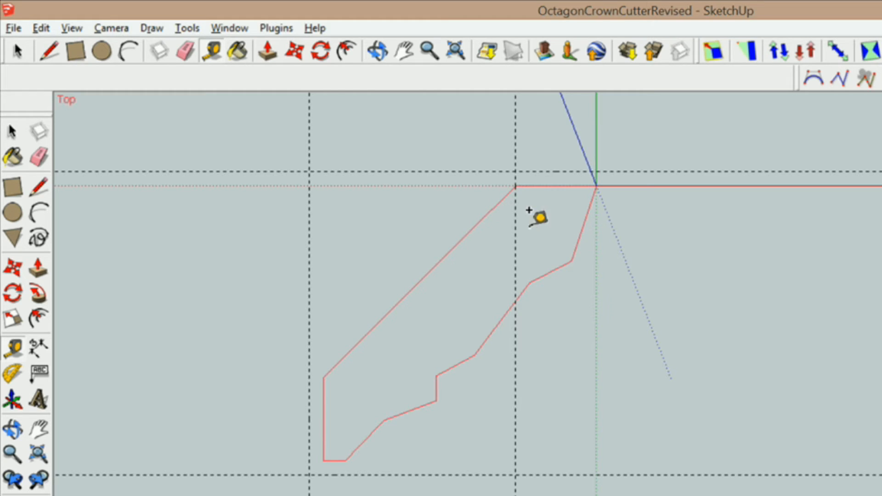
{"action": "left_click", "coordinate": [516, 144]}
{"action": "left_click", "coordinate": [597, 184]}
{"action": "left_click", "coordinate": [12, 132]}
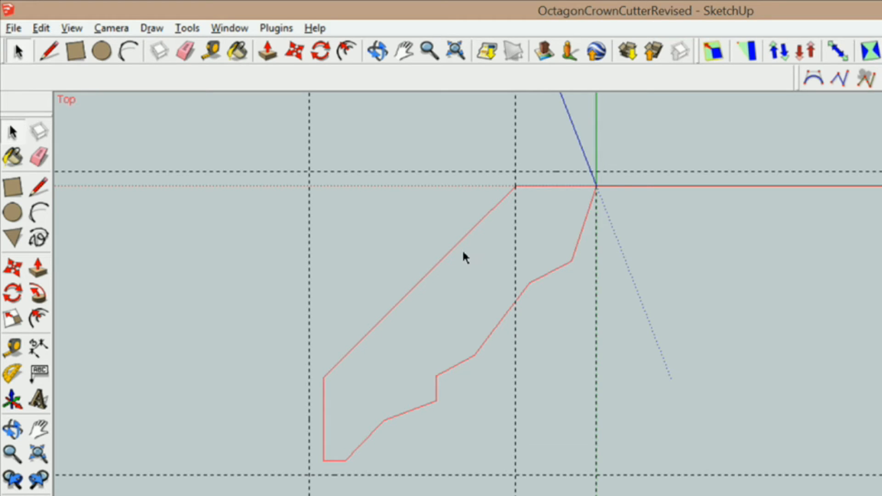
{"action": "left_click", "coordinate": [453, 248]}
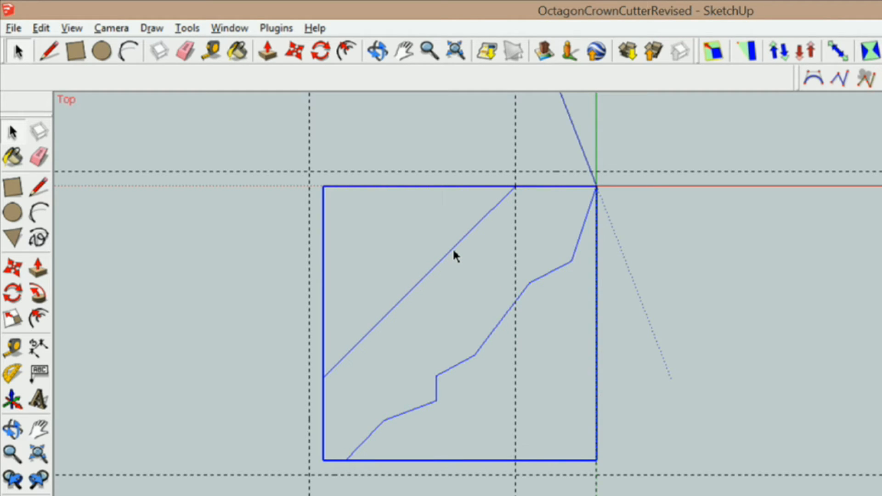
Step: Edit the outline group and erase the profile's short top edge
{"action": "right_click", "coordinate": [454, 248]}
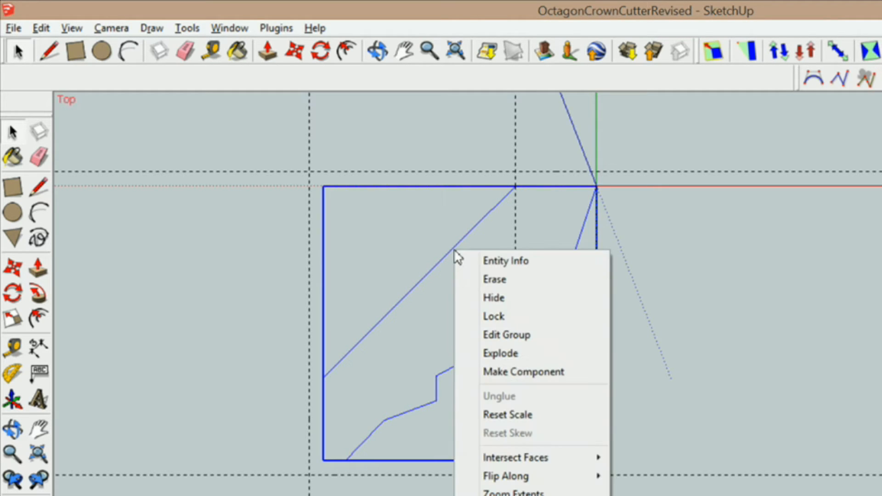
{"action": "left_click", "coordinate": [493, 334]}
{"action": "left_click", "coordinate": [41, 157]}
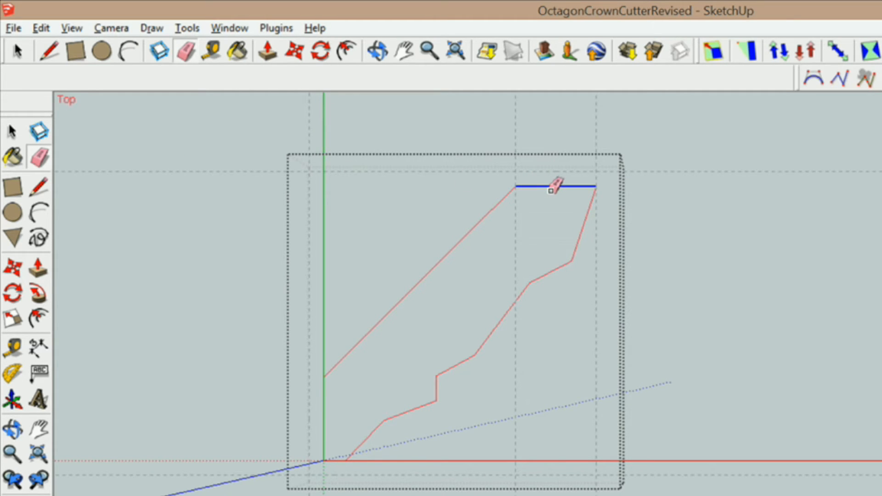
{"action": "left_click", "coordinate": [551, 190]}
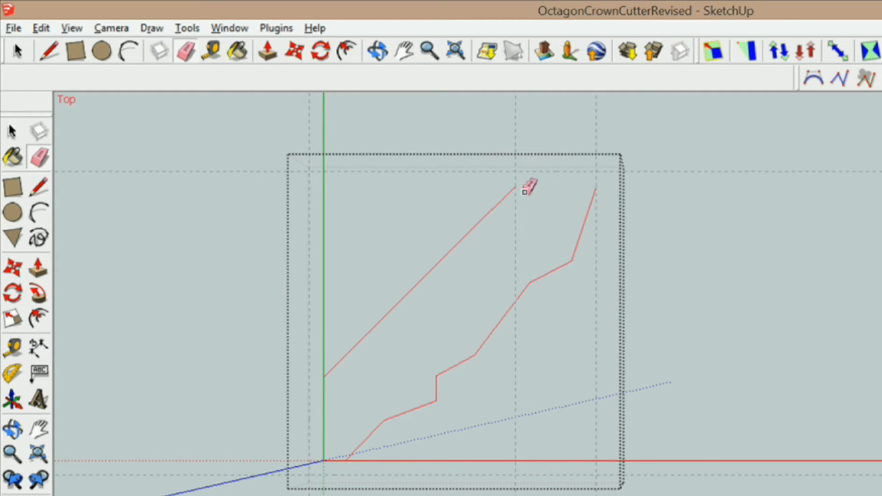
Step: Draw a rectangular border along the guides around the profile, then exit the group
{"action": "left_click", "coordinate": [39, 190]}
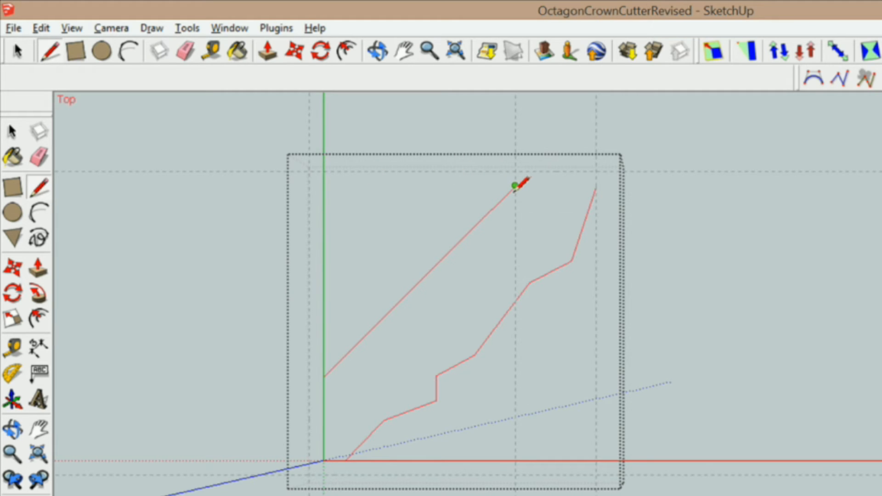
{"action": "left_click", "coordinate": [515, 185]}
{"action": "left_click", "coordinate": [515, 170]}
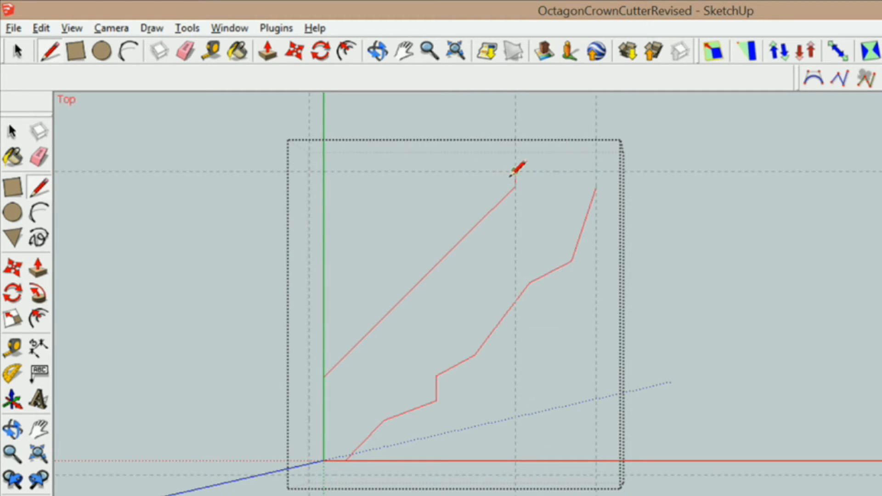
{"action": "left_click", "coordinate": [308, 171]}
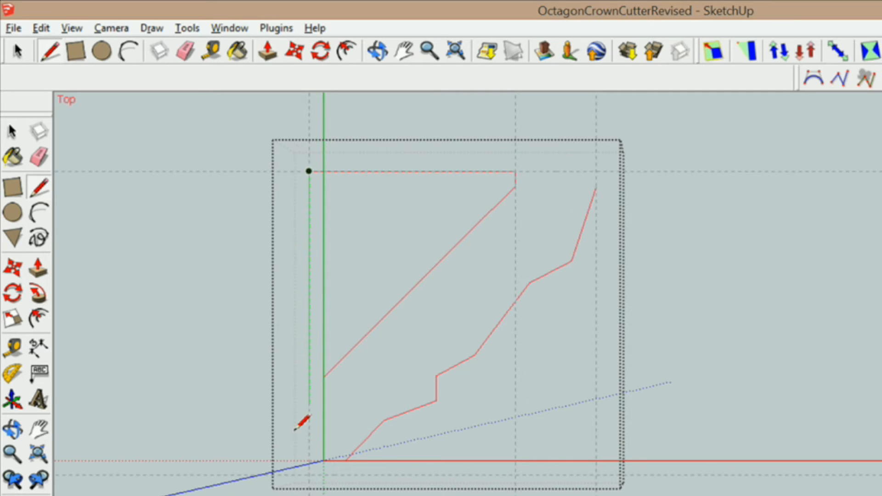
{"action": "left_click", "coordinate": [309, 475]}
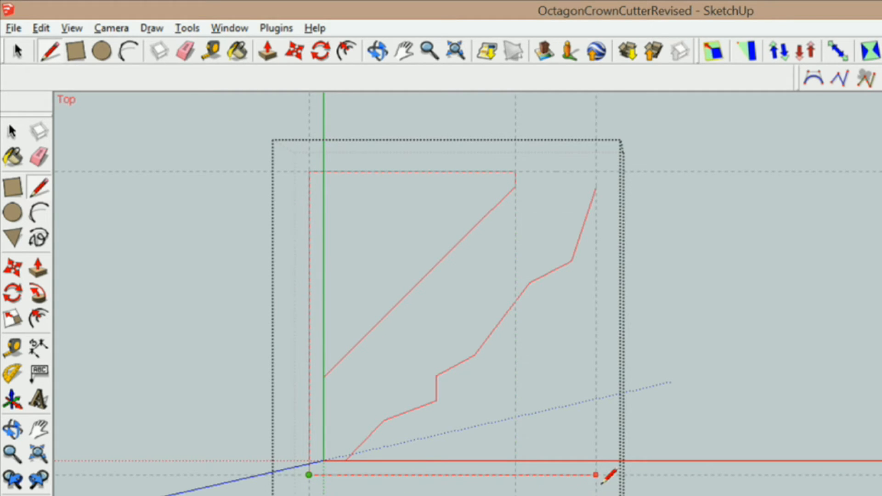
{"action": "left_click", "coordinate": [596, 475]}
{"action": "left_click", "coordinate": [596, 189]}
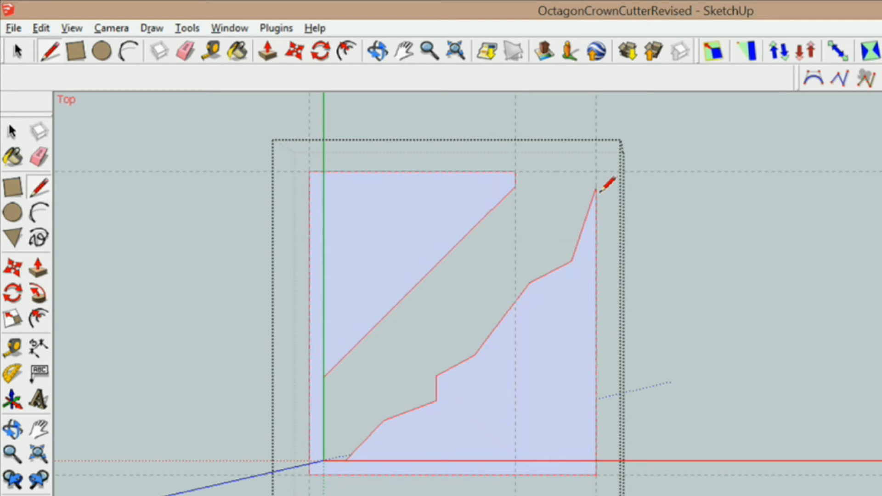
{"action": "left_click", "coordinate": [12, 132]}
{"action": "left_click", "coordinate": [331, 164]}
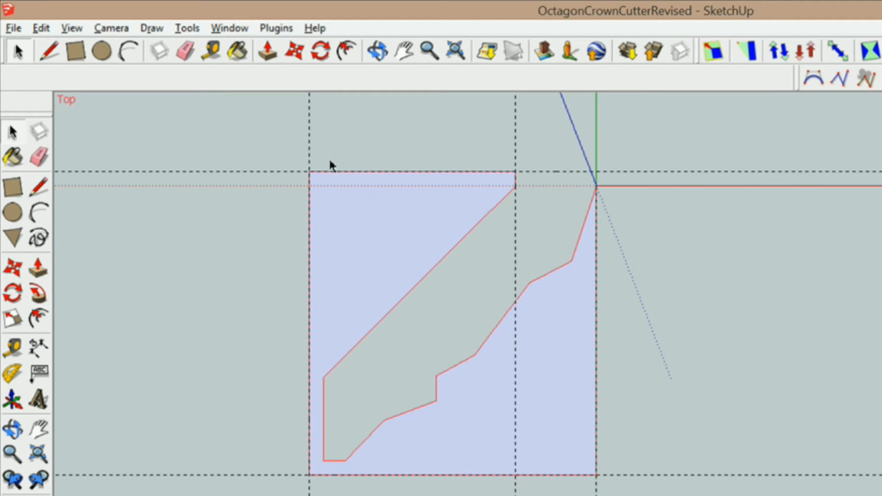
{"action": "left_click", "coordinate": [41, 28]}
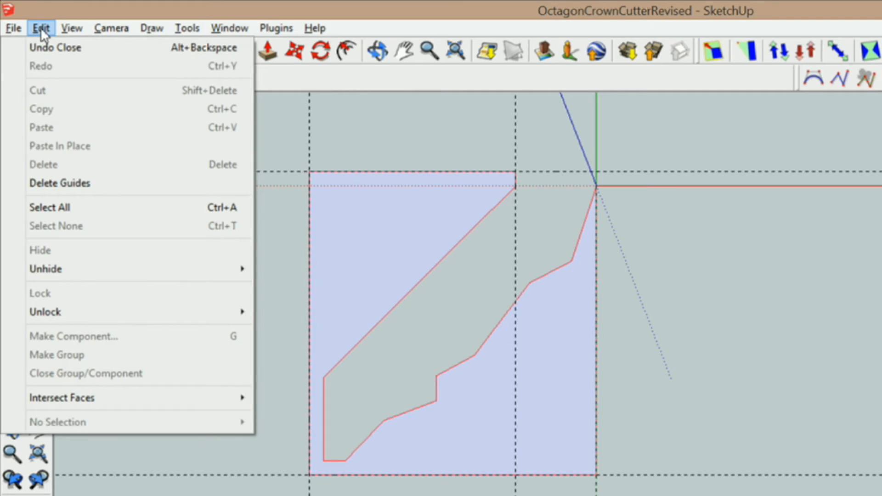
Step: Delete all guide lines and select the entire cutter shape, cancelling the whole-model export prompt
{"action": "left_click", "coordinate": [67, 183]}
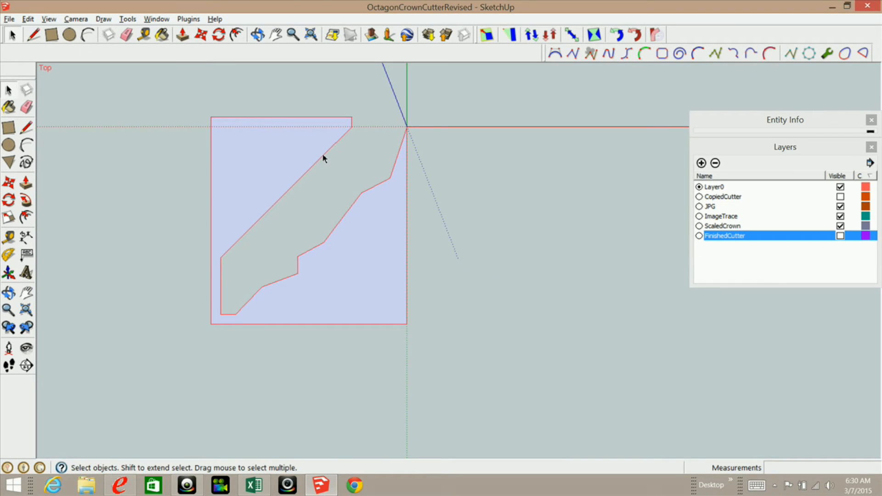
{"action": "scroll", "coordinate": [322, 156], "scroll_direction": "up", "scroll_amount": 2}
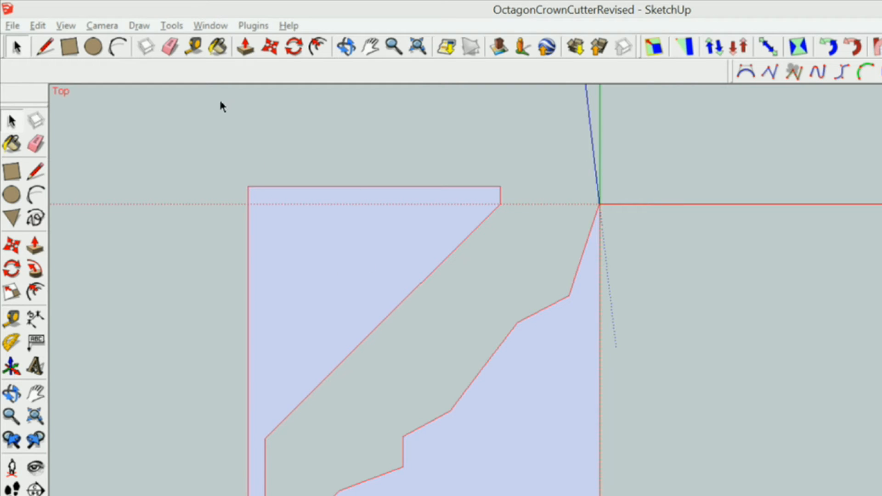
{"action": "left_click", "coordinate": [172, 25]}
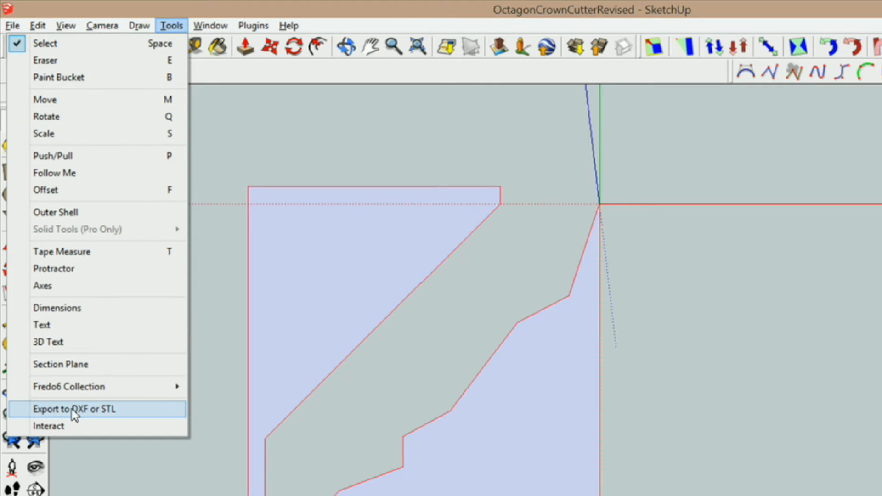
{"action": "left_click", "coordinate": [74, 410]}
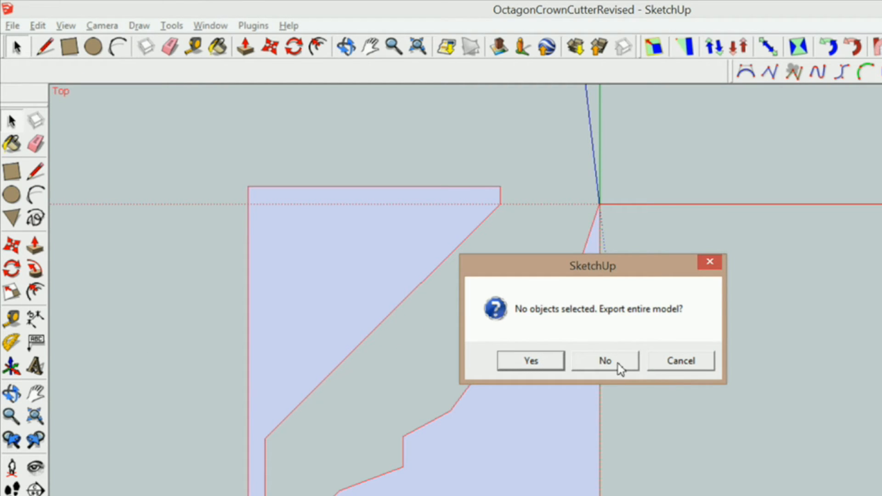
{"action": "left_click", "coordinate": [674, 363]}
{"action": "triple_click", "coordinate": [510, 423]}
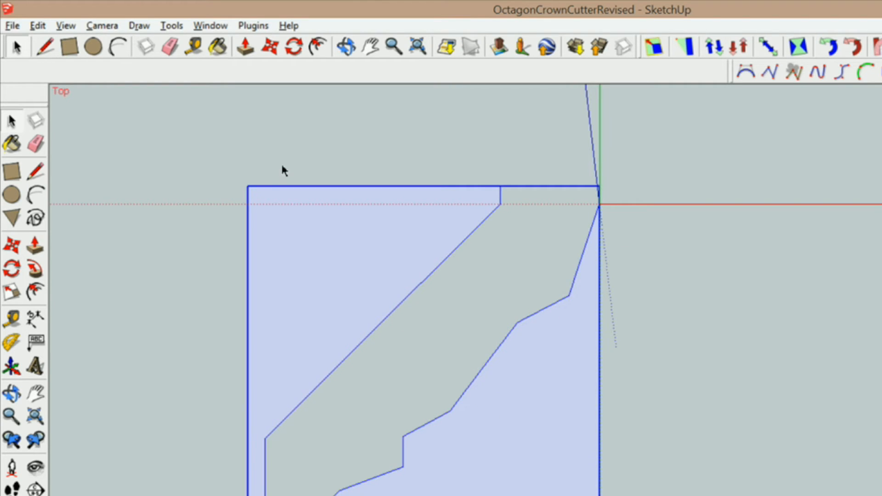
Step: Export the selected cutter as a DXF of lines in inches, saved to the Desktop
{"action": "left_click", "coordinate": [172, 26]}
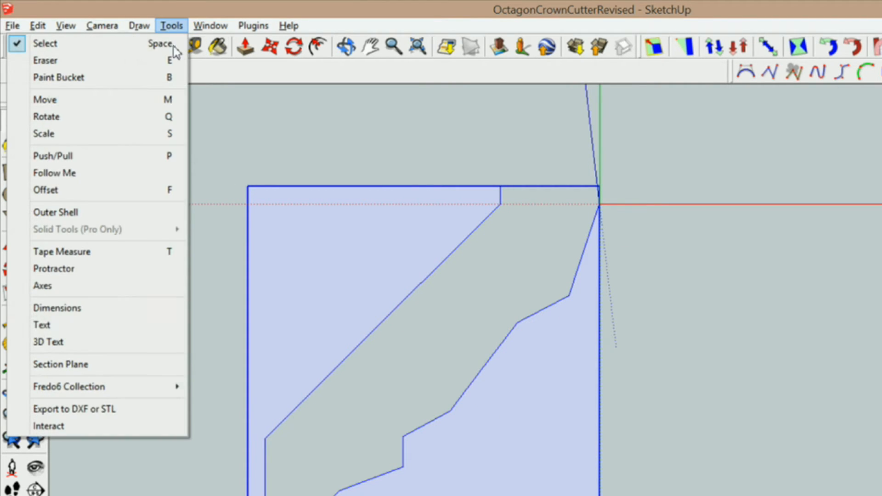
{"action": "left_click", "coordinate": [107, 410]}
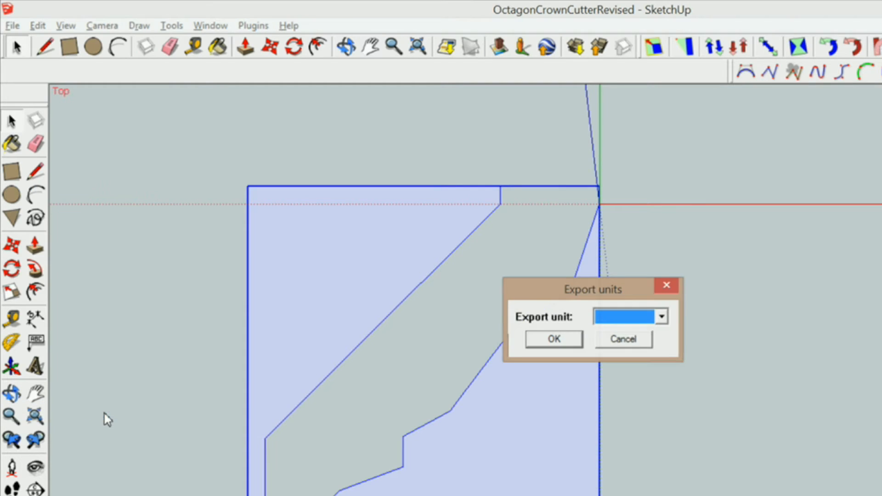
{"action": "left_click", "coordinate": [662, 318]}
{"action": "left_click", "coordinate": [624, 370]}
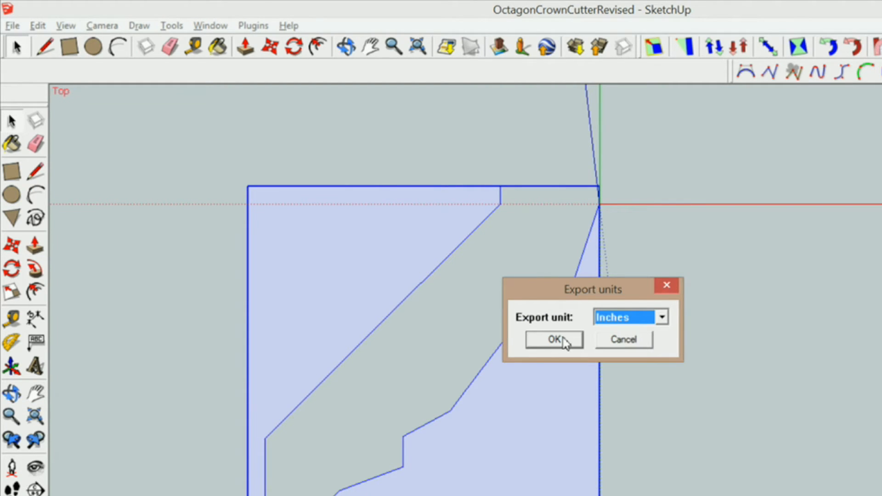
{"action": "left_click", "coordinate": [565, 342]}
{"action": "left_click", "coordinate": [693, 317]}
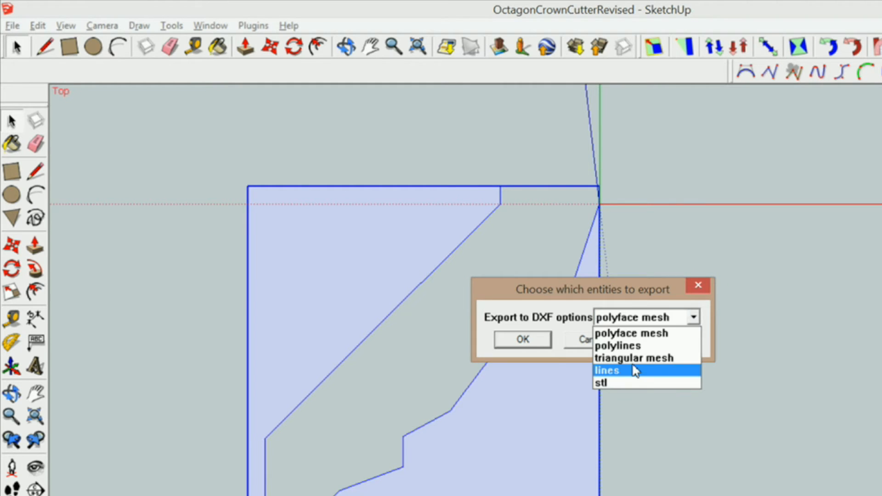
{"action": "left_click", "coordinate": [634, 369]}
{"action": "left_click", "coordinate": [535, 344]}
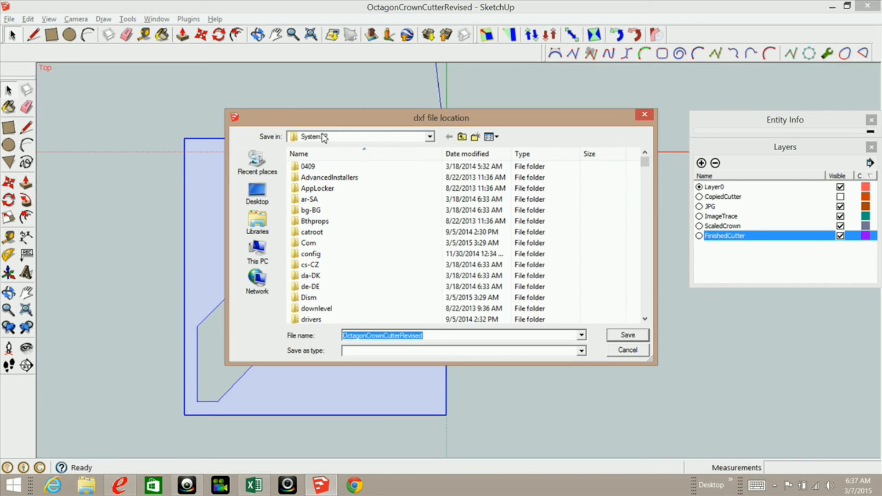
{"action": "left_click", "coordinate": [257, 192]}
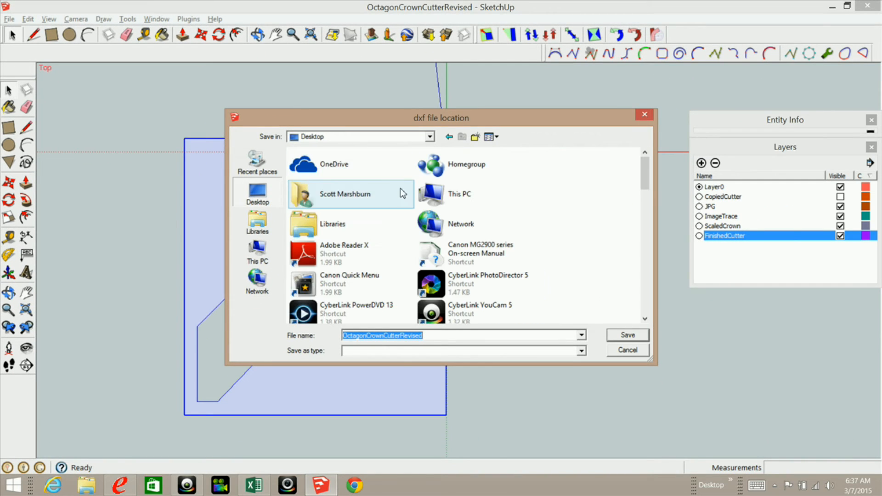
{"action": "key", "text": "Return"}
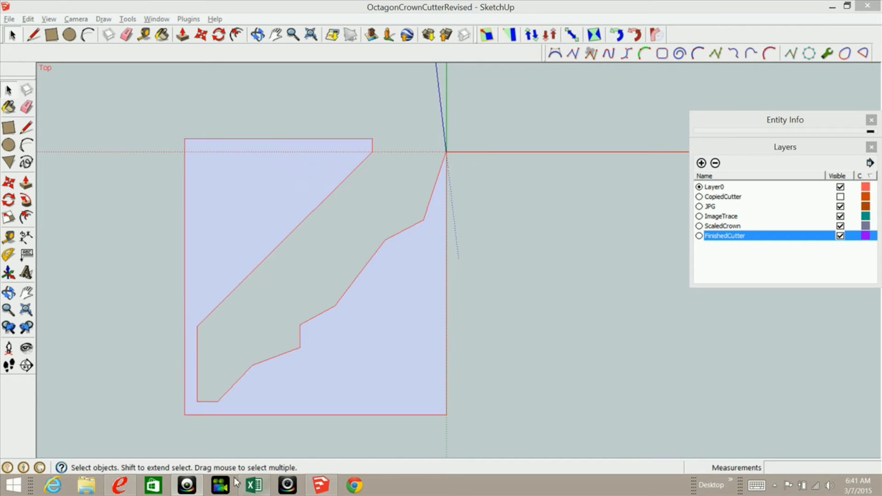
{"action": "left_click", "coordinate": [120, 486]}
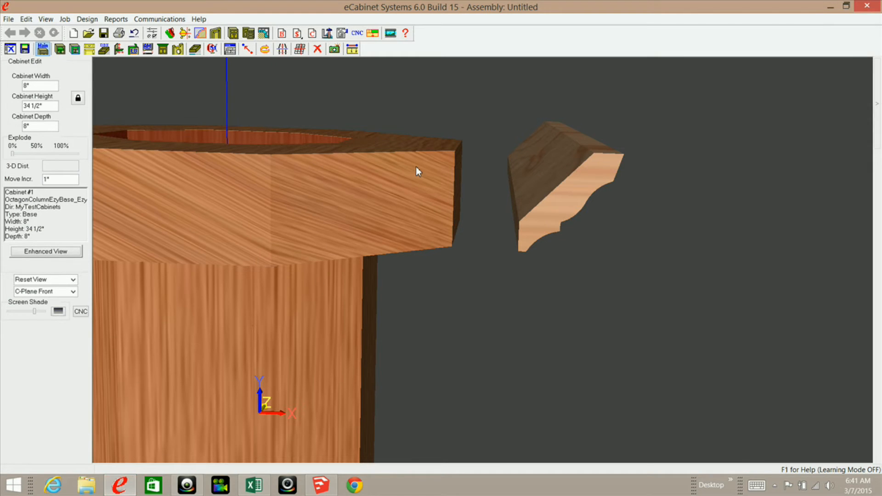
Step: Deselect the octagonal column, open and reposition Shape Manager, and choose to open a saved shape
{"action": "left_click", "coordinate": [436, 128]}
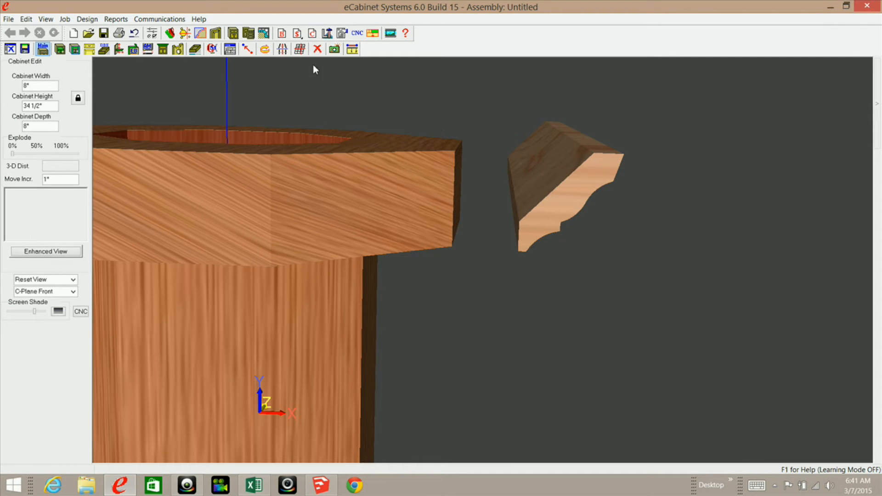
{"action": "left_click", "coordinate": [200, 34]}
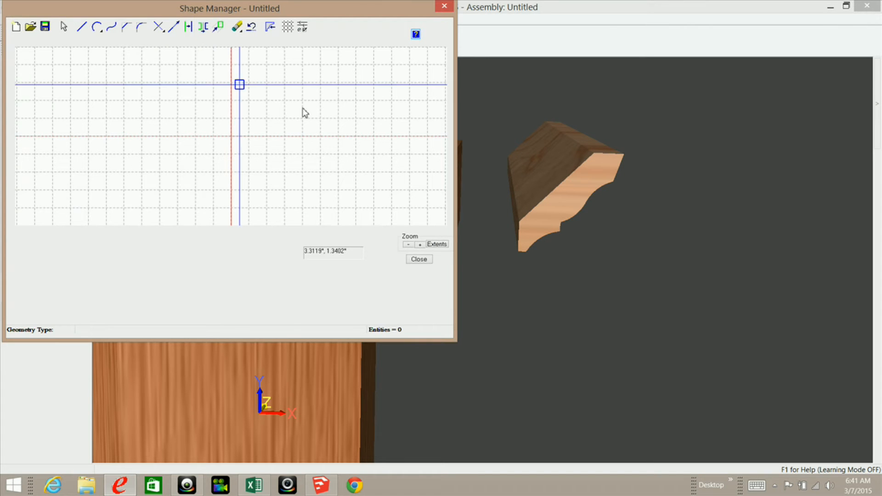
{"action": "left_click_drag", "start_coordinate": [336, 14], "coordinate": [566, 69]}
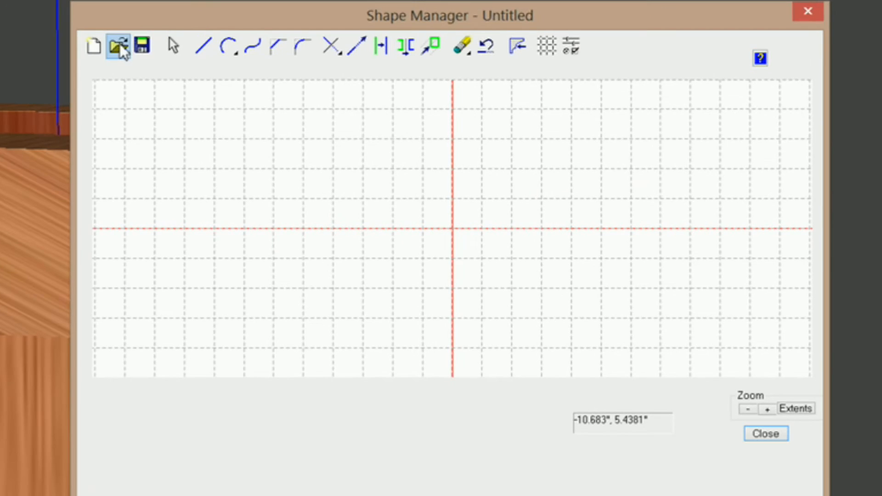
{"action": "left_click", "coordinate": [242, 84]}
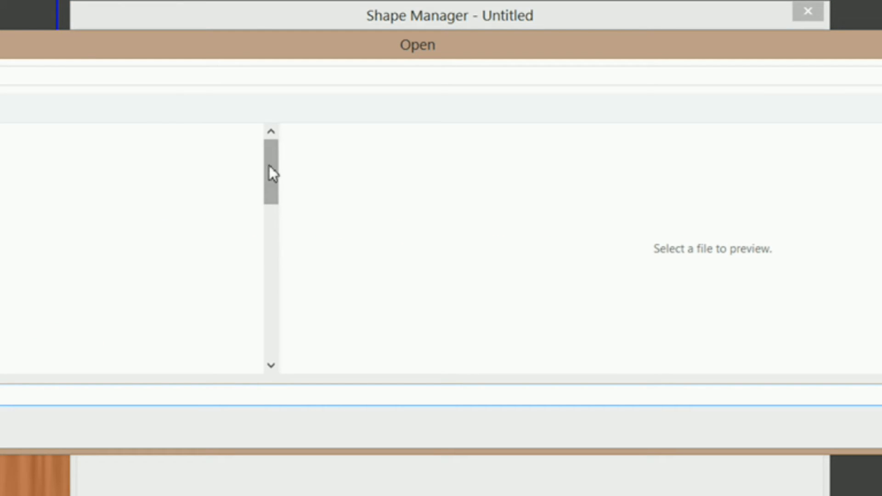
Step: Open the saved crown cutter temp file from the Open dialog into the Shape Manager
{"action": "left_click_drag", "start_coordinate": [271, 180], "coordinate": [260, 320]}
{"action": "left_click", "coordinate": [46, 234]}
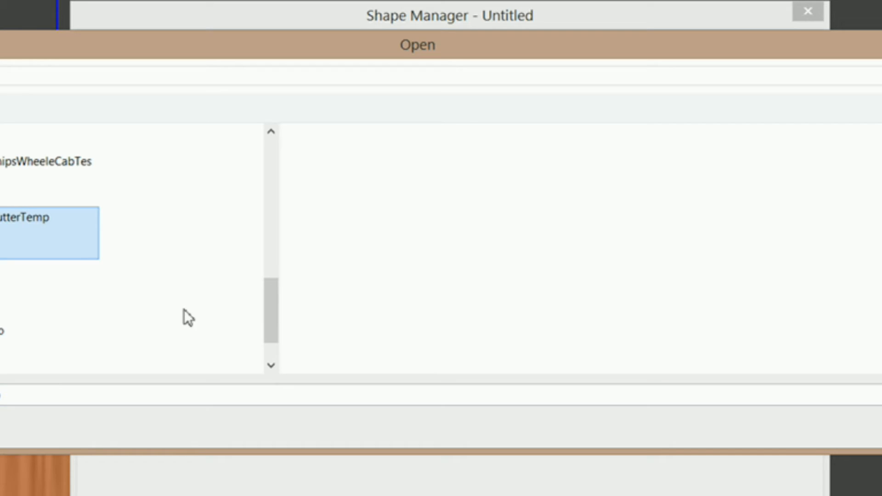
{"action": "key", "text": "Return"}
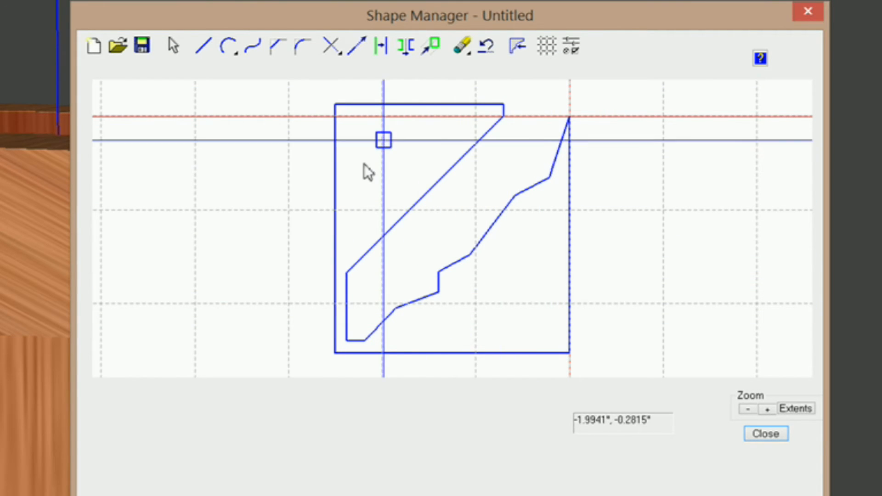
Step: Zoom in on the profile's lower part and draw a three-point arc from its bottom corner
{"action": "left_click_drag", "start_coordinate": [302, 252], "coordinate": [494, 357]}
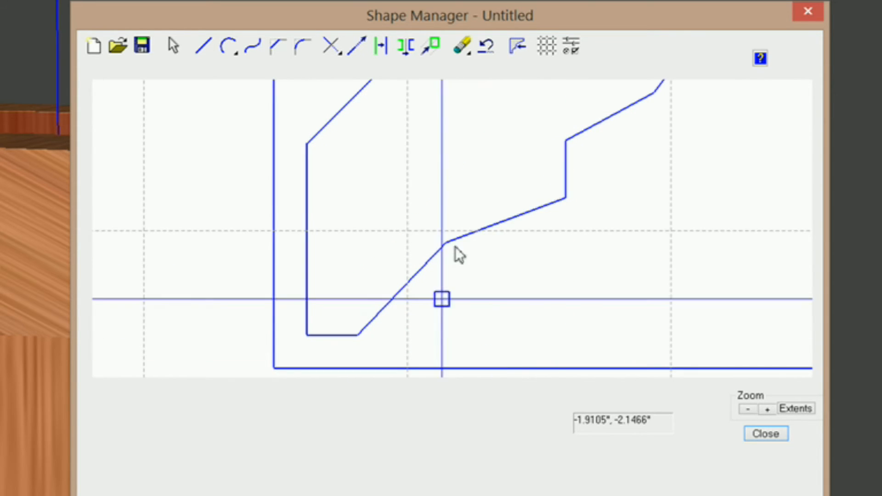
{"action": "left_click", "coordinate": [230, 47]}
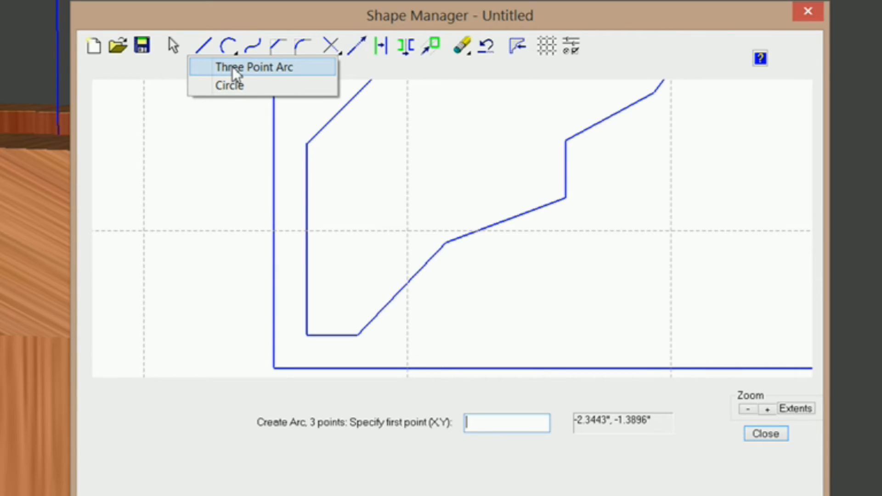
{"action": "left_click", "coordinate": [232, 67]}
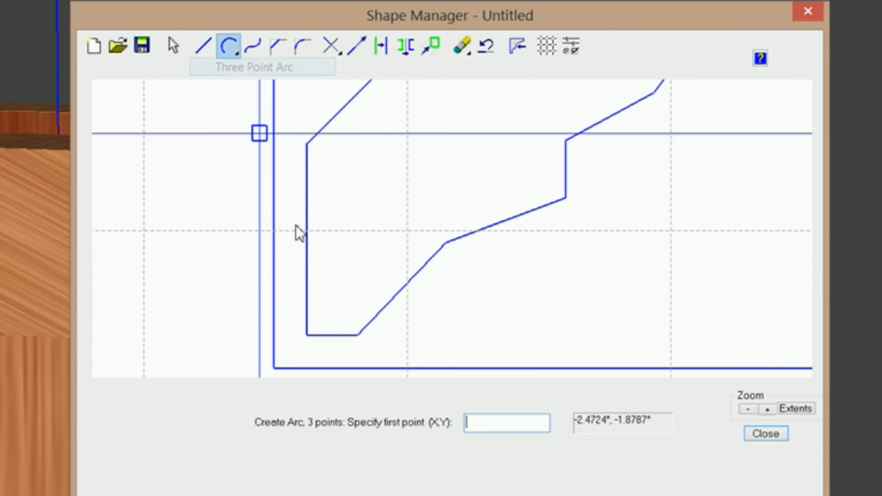
{"action": "left_click", "coordinate": [361, 339]}
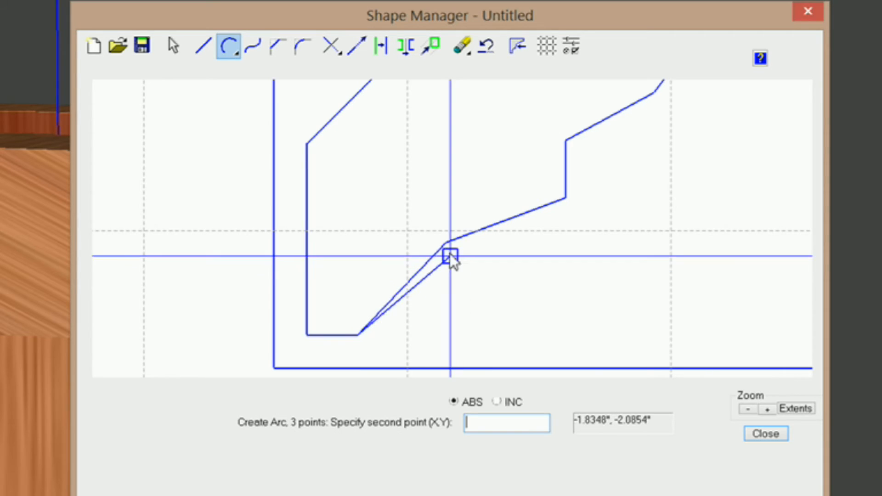
{"action": "left_click", "coordinate": [444, 245]}
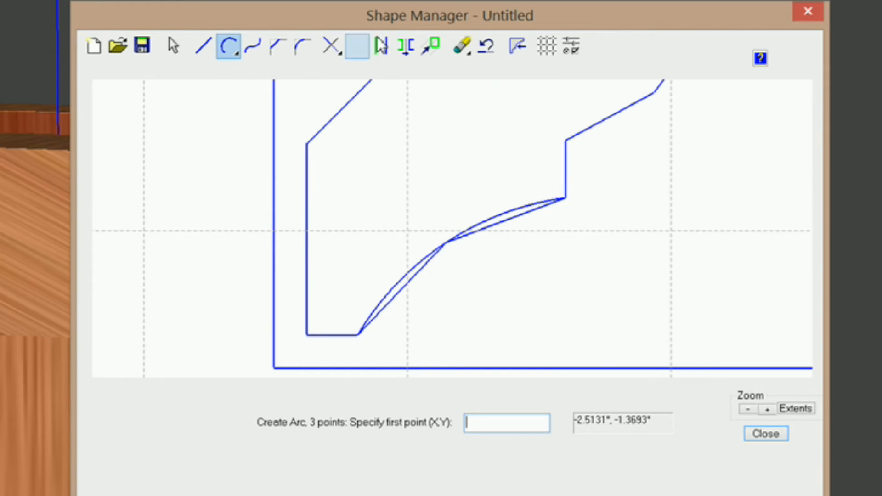
Step: Erase the straight line beneath the new arc with Erase > Single, then zoom to the profile's middle
{"action": "left_click", "coordinate": [471, 48]}
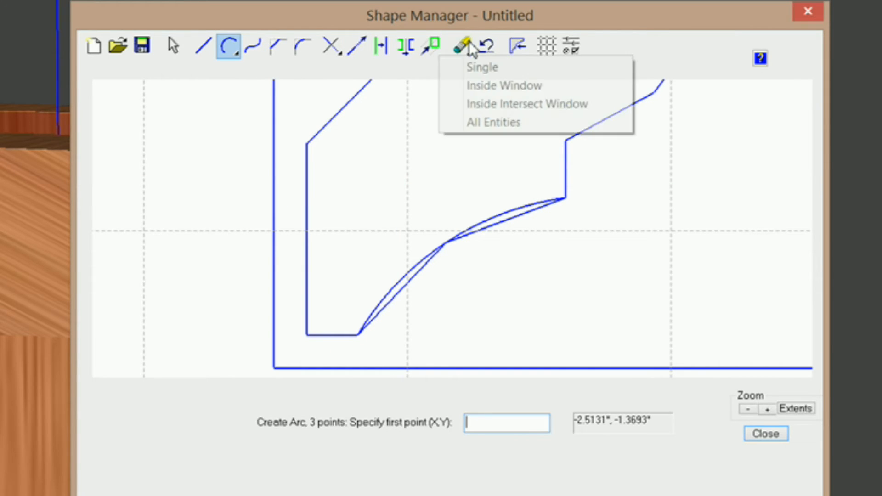
{"action": "left_click", "coordinate": [482, 69]}
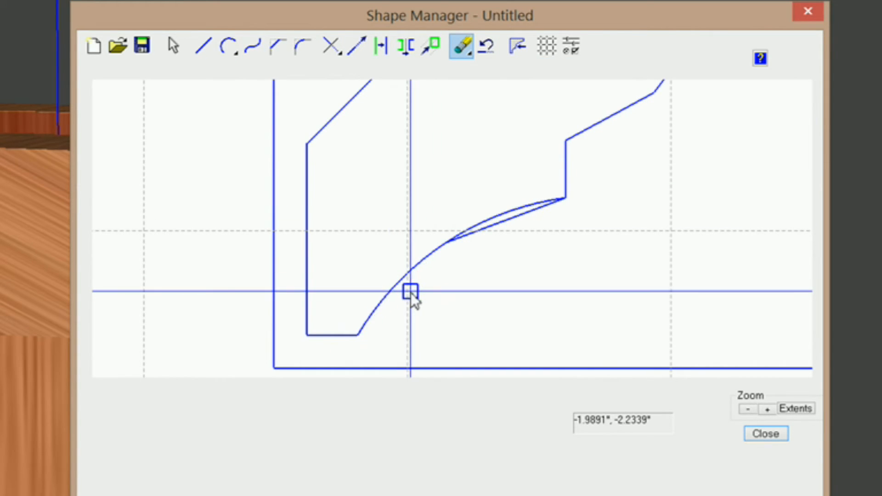
{"action": "left_click", "coordinate": [500, 225]}
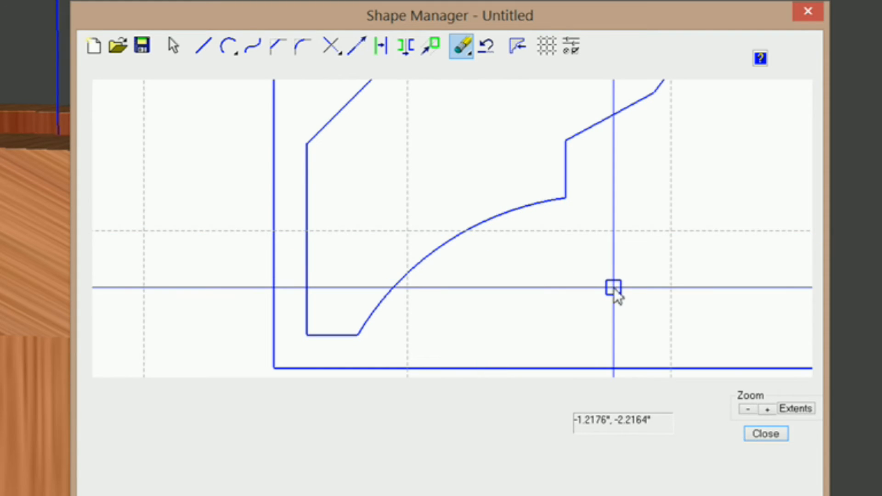
{"action": "scroll", "coordinate": [616, 294], "scroll_direction": "down", "scroll_amount": 3}
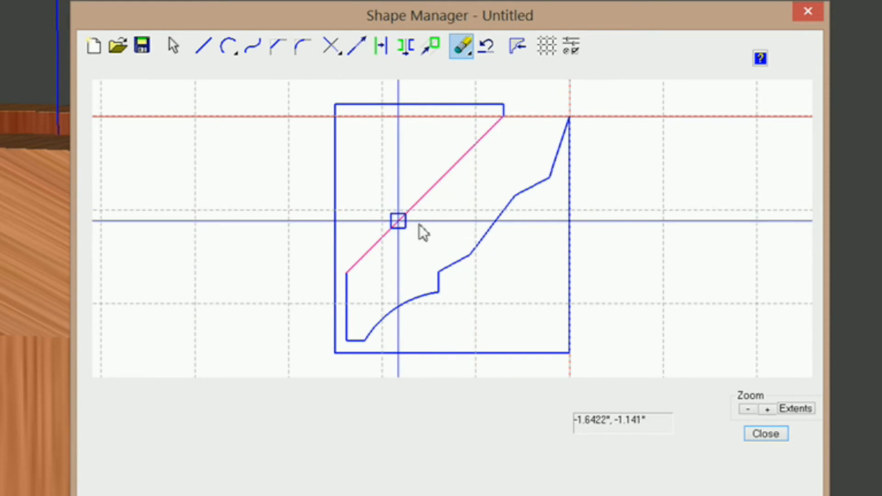
{"action": "left_click_drag", "start_coordinate": [394, 173], "coordinate": [547, 289]}
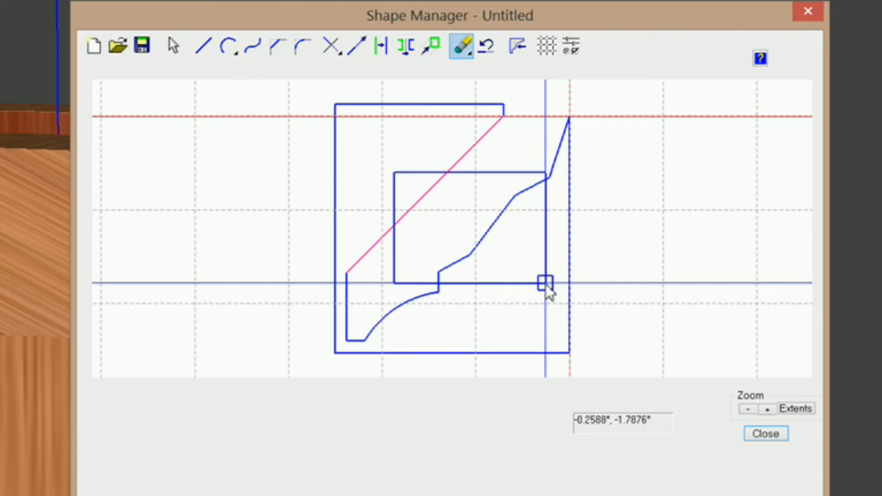
{"action": "scroll", "coordinate": [528, 252], "scroll_direction": "up", "scroll_amount": 3}
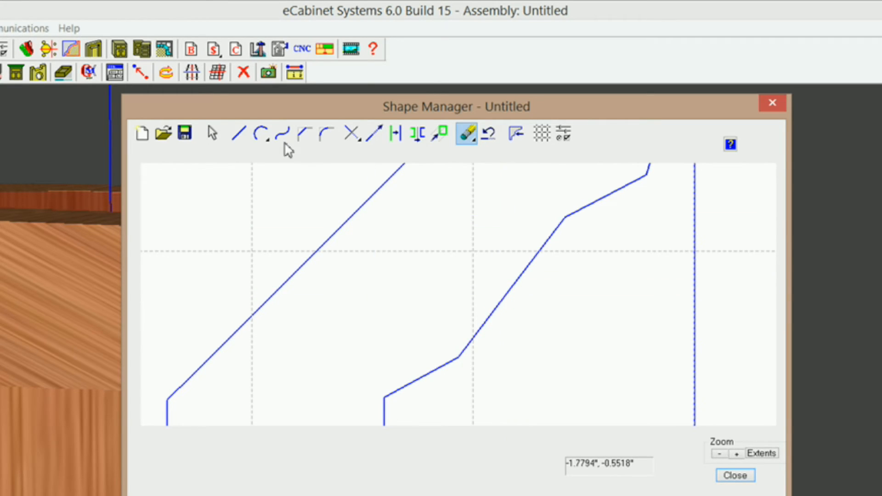
Step: Draw a second three-point arc up the profile and erase the straight segment it replaces
{"action": "left_click", "coordinate": [258, 134]}
{"action": "left_click", "coordinate": [272, 156]}
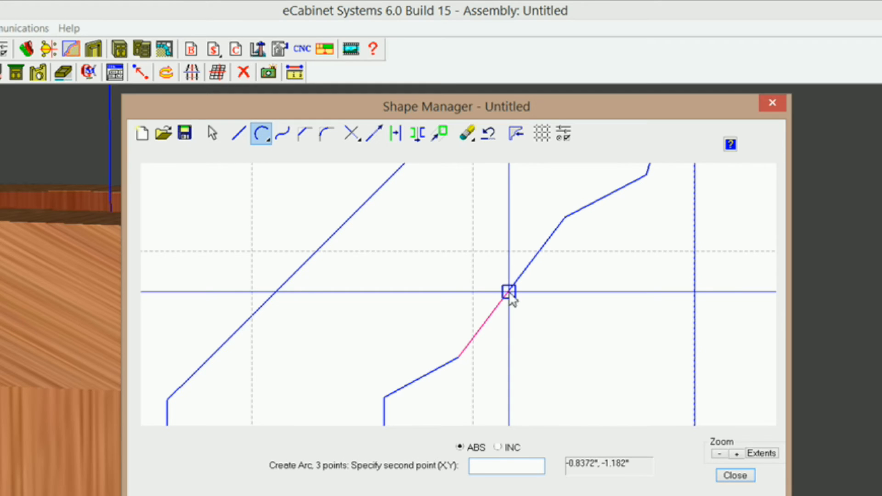
{"action": "left_click", "coordinate": [460, 359]}
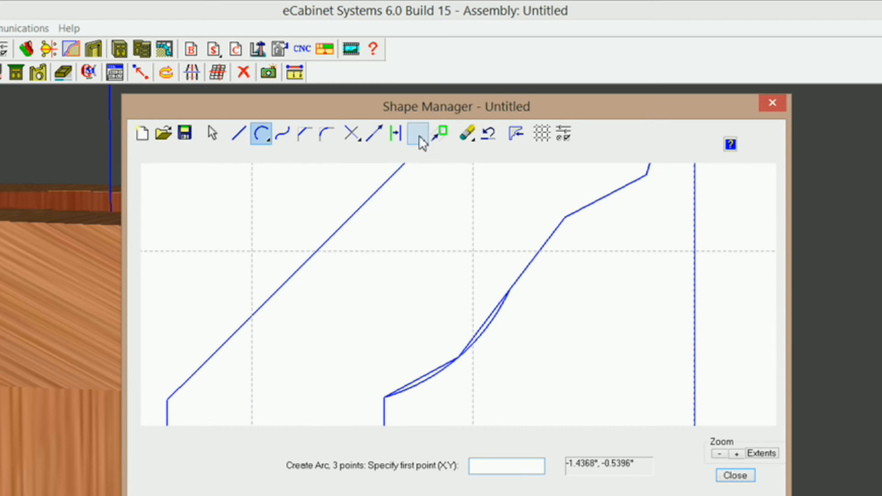
{"action": "left_click", "coordinate": [466, 144]}
{"action": "left_click", "coordinate": [468, 150]}
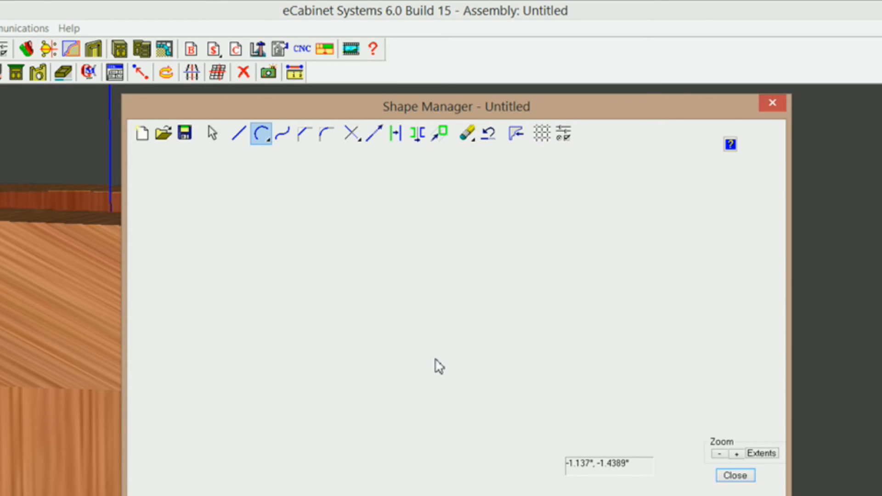
{"action": "left_click", "coordinate": [426, 366]}
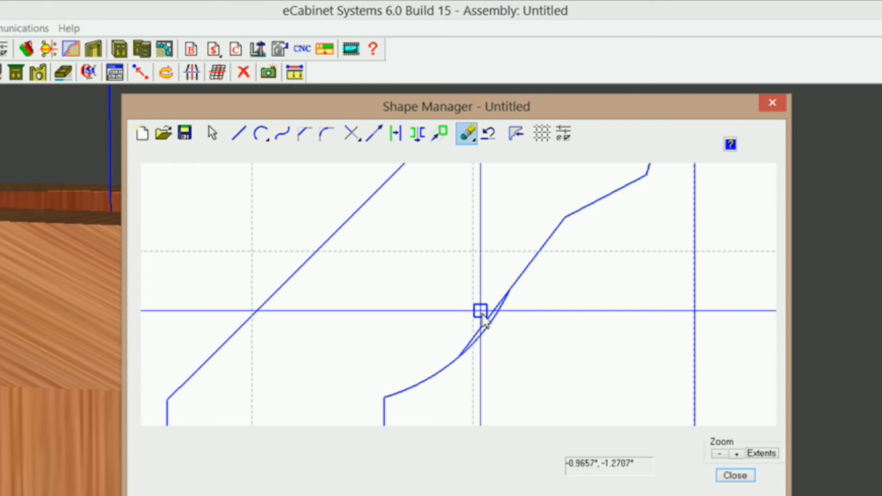
Step: Check the snap and drawing options without changes, then reselect Three Point Arc
{"action": "right_click", "coordinate": [250, 218]}
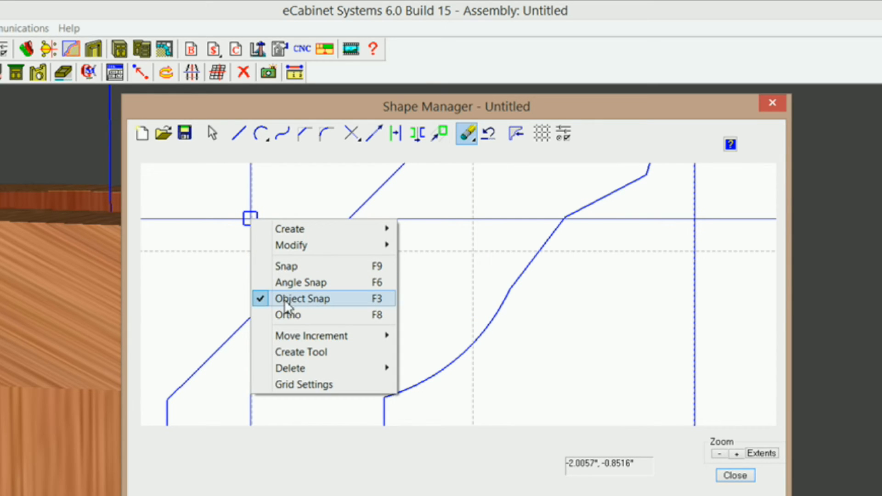
{"action": "left_click", "coordinate": [623, 142]}
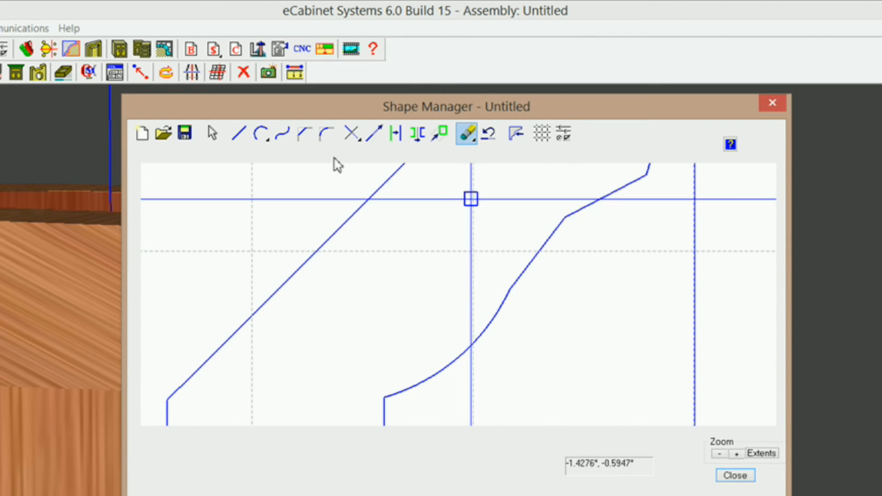
{"action": "left_click", "coordinate": [261, 134]}
{"action": "left_click", "coordinate": [259, 153]}
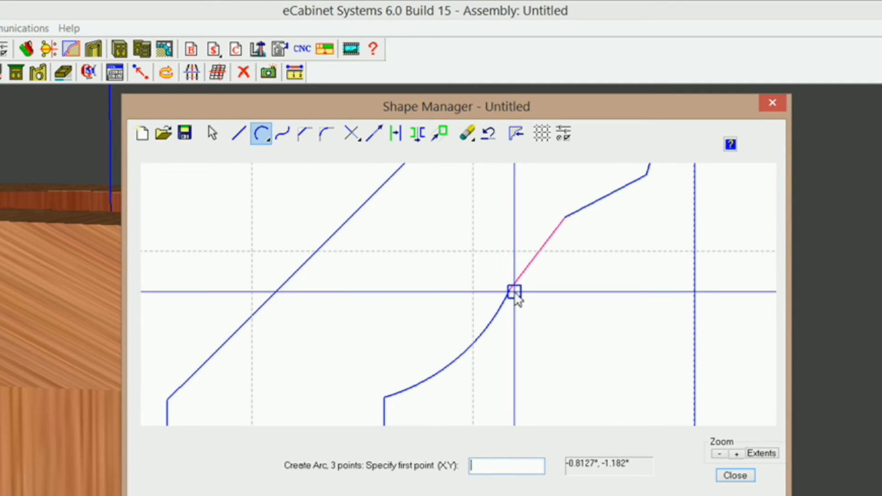
Step: Draw a three-point arc from where the curve meets the straight line to the top intersection
{"action": "left_click", "coordinate": [514, 292]}
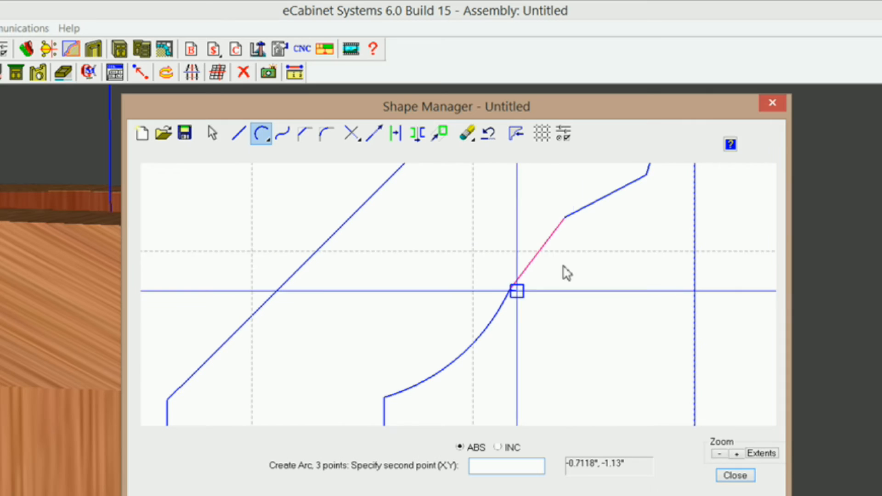
{"action": "left_click", "coordinate": [568, 221]}
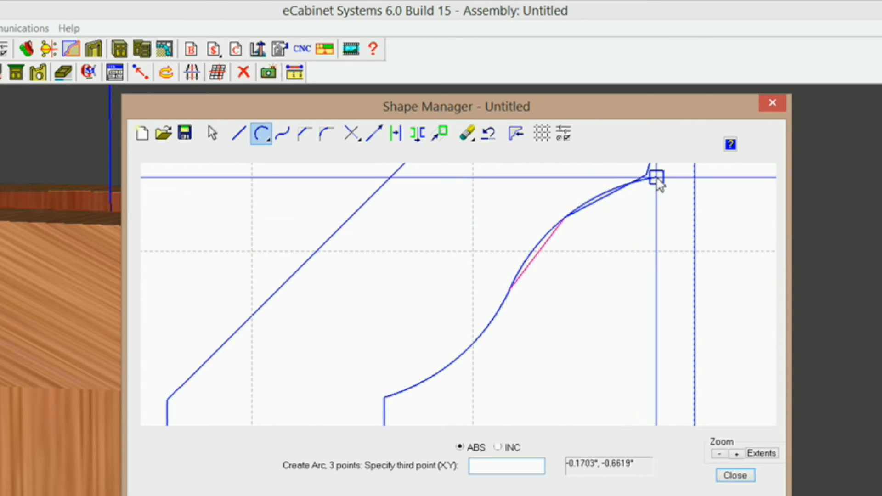
{"action": "left_click", "coordinate": [646, 176]}
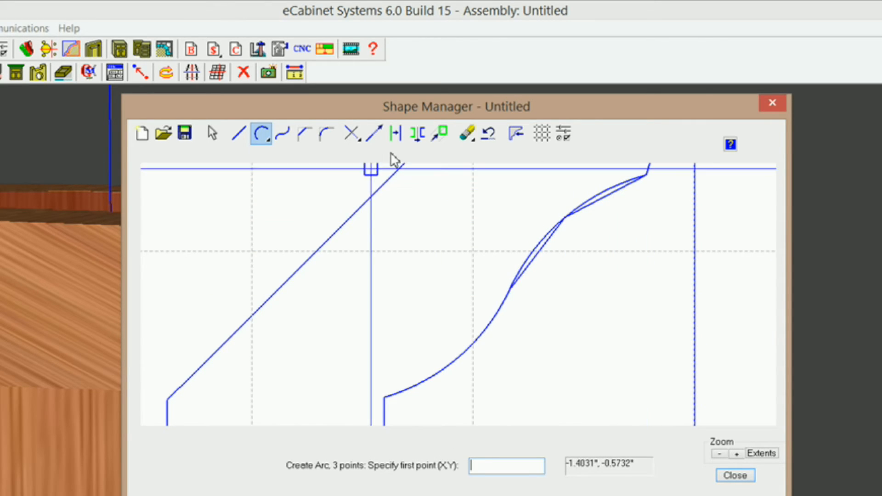
Step: Erase the extra straight segment and arc with Erase > Single, undoing once and removing the leftover segment
{"action": "left_click", "coordinate": [469, 138]}
{"action": "left_click", "coordinate": [486, 152]}
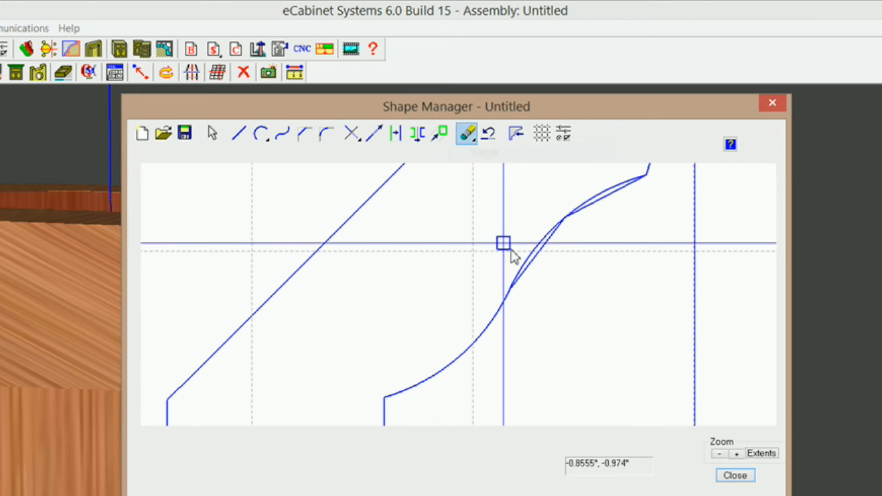
{"action": "left_click", "coordinate": [540, 254]}
{"action": "left_click", "coordinate": [602, 203]}
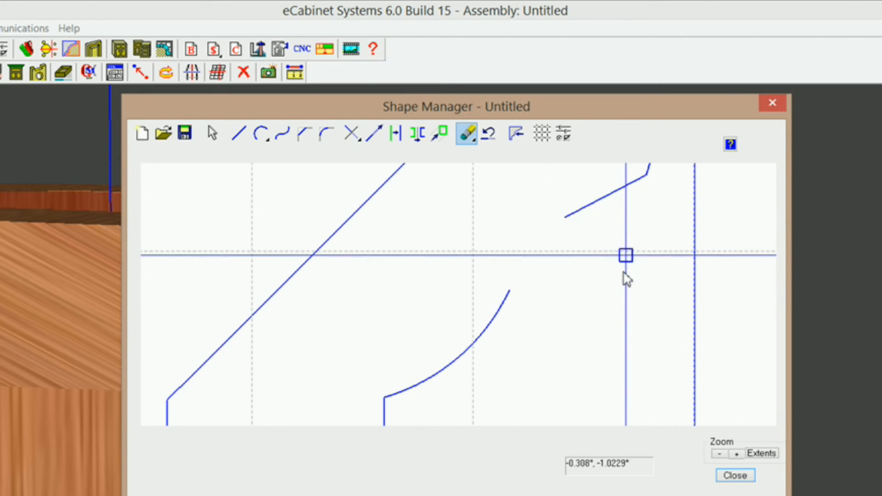
{"action": "left_click", "coordinate": [491, 135]}
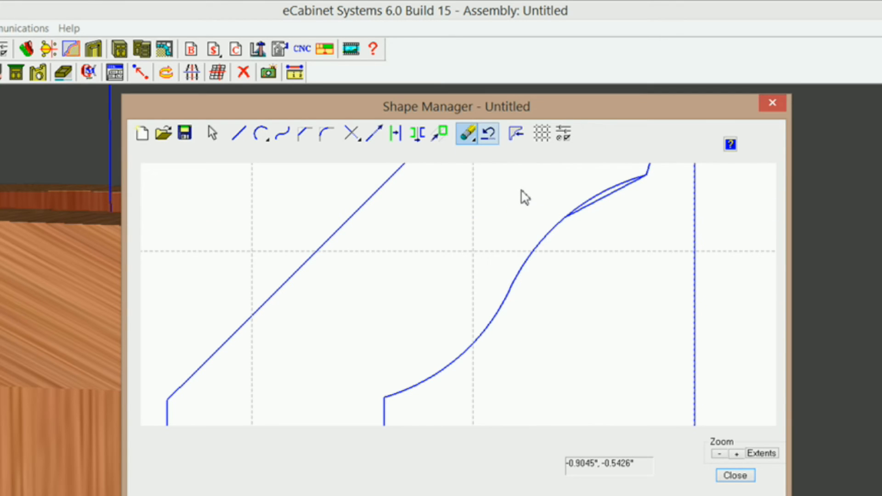
{"action": "left_click", "coordinate": [610, 202]}
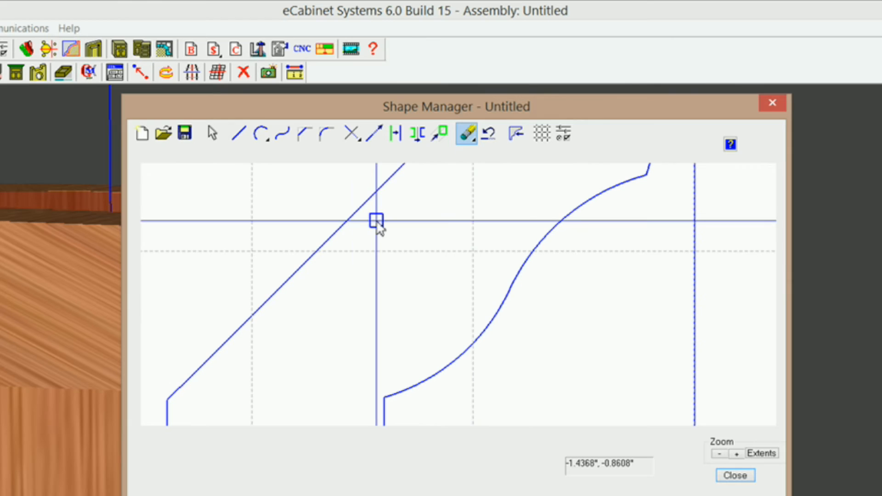
Step: Return to Select > Single mode and zoom out to see the whole profile
{"action": "key", "text": "Escape"}
{"action": "left_click", "coordinate": [212, 133]}
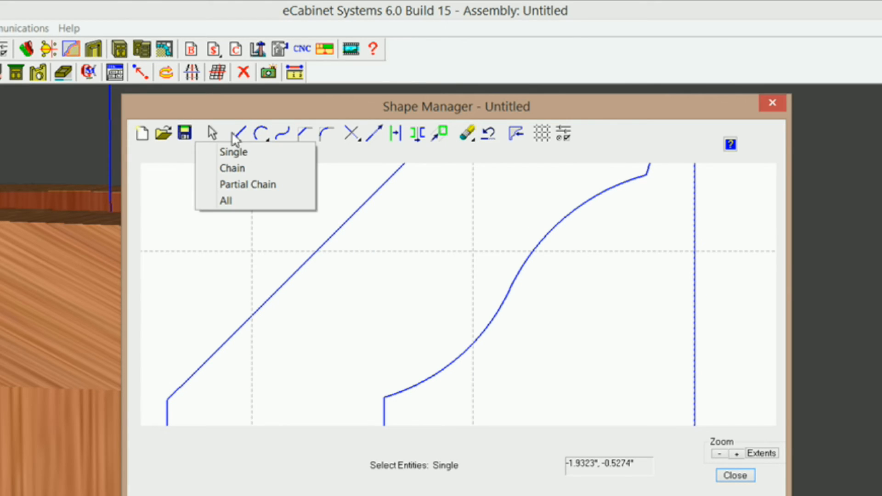
{"action": "left_click", "coordinate": [241, 154]}
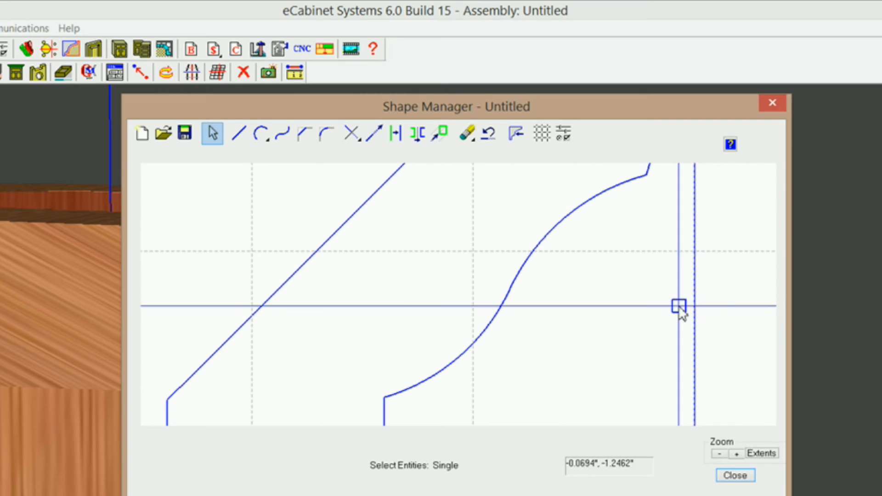
{"action": "scroll", "coordinate": [680, 309], "scroll_direction": "down", "scroll_amount": 3}
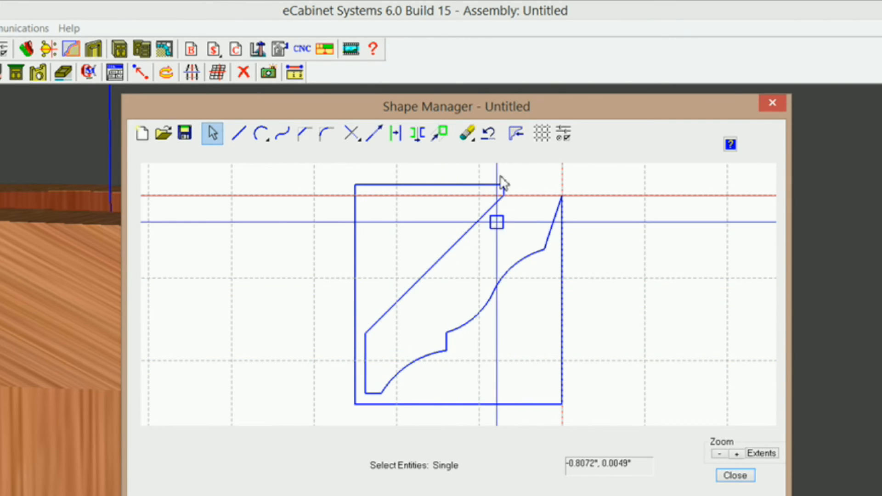
Step: Create a profile tool from the closed crown contour with a 2 3/8 tool diameter
{"action": "left_click", "coordinate": [517, 133]}
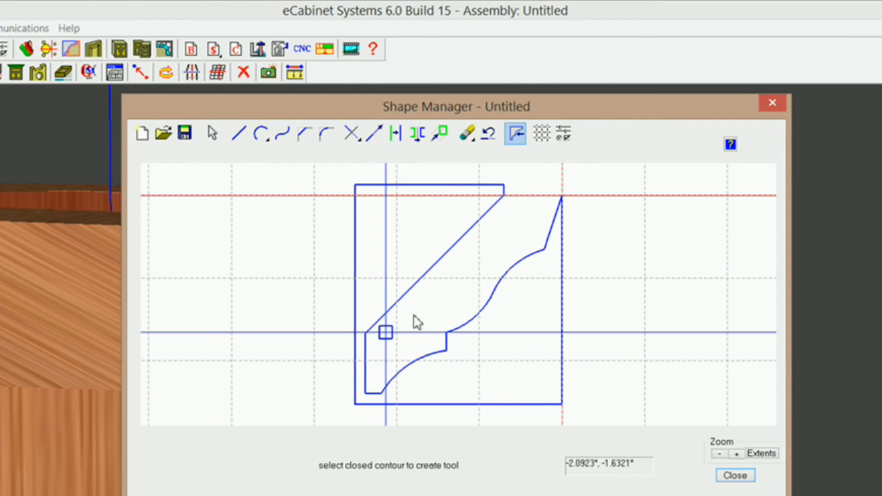
{"action": "left_click", "coordinate": [431, 269]}
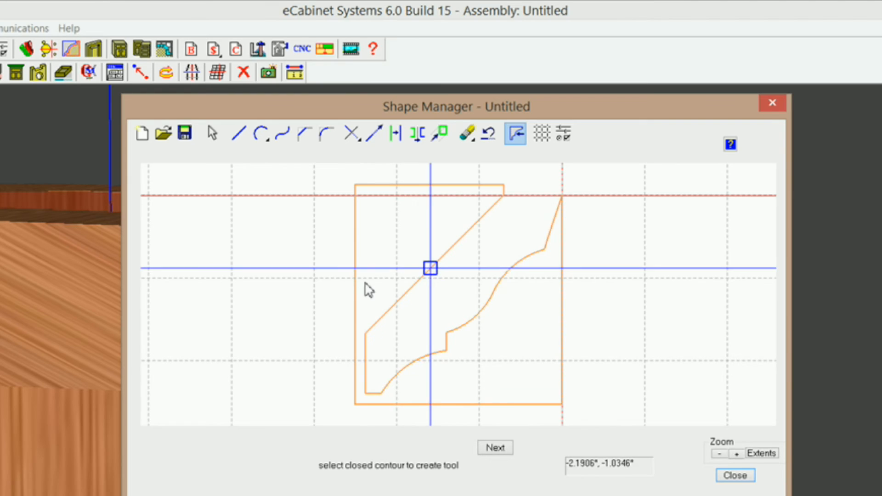
{"action": "left_click", "coordinate": [496, 448]}
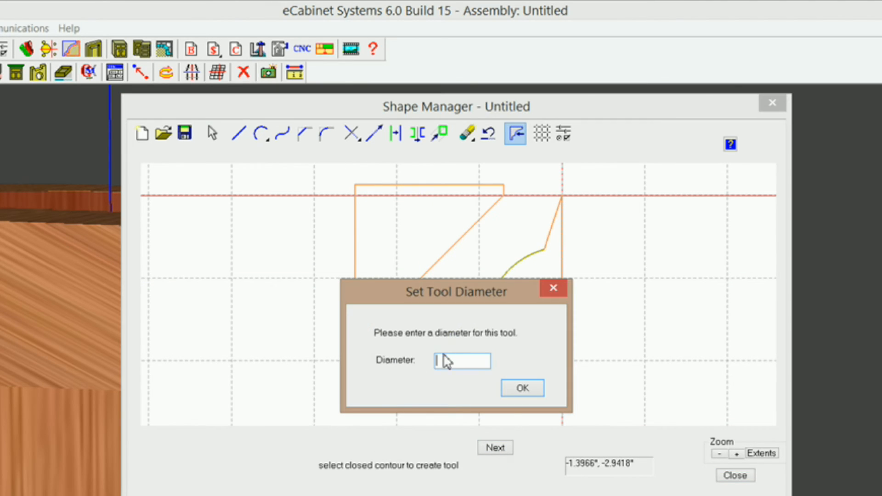
{"action": "left_click_drag", "start_coordinate": [399, 294], "coordinate": [560, 270]}
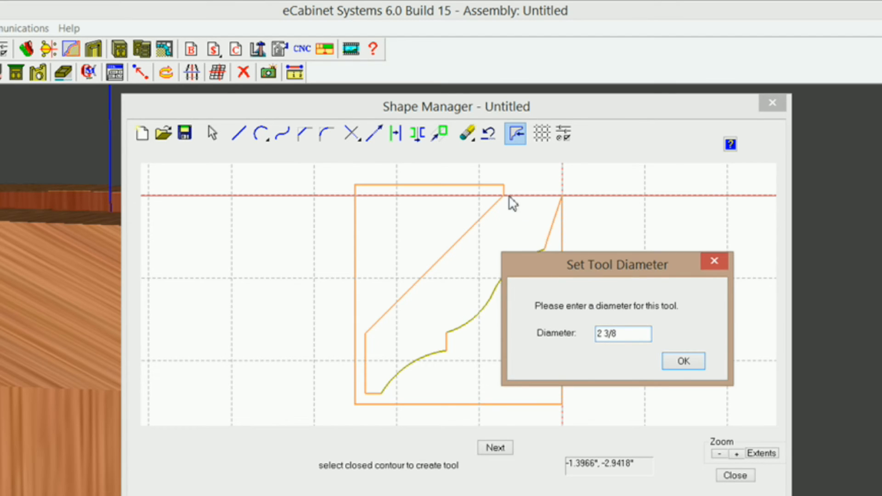
{"action": "left_click_drag", "start_coordinate": [570, 274], "coordinate": [660, 245]}
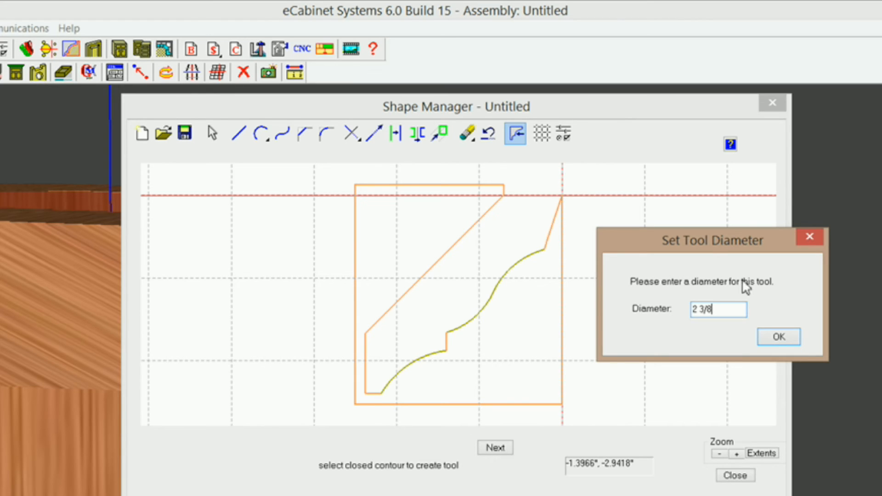
{"action": "left_click_drag", "start_coordinate": [716, 250], "coordinate": [638, 233]}
{"action": "left_click", "coordinate": [699, 321]}
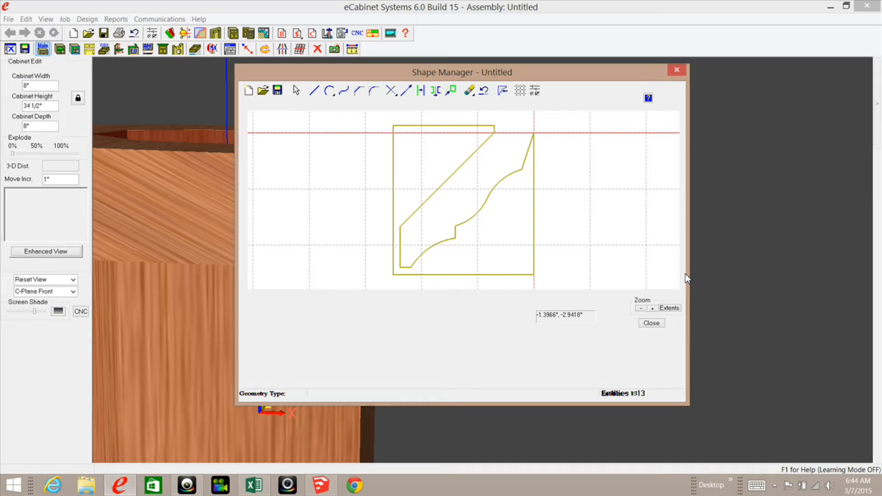
Step: Close the Shape Manager, answering the save prompt, and select the column's top crown section
{"action": "left_click", "coordinate": [652, 323]}
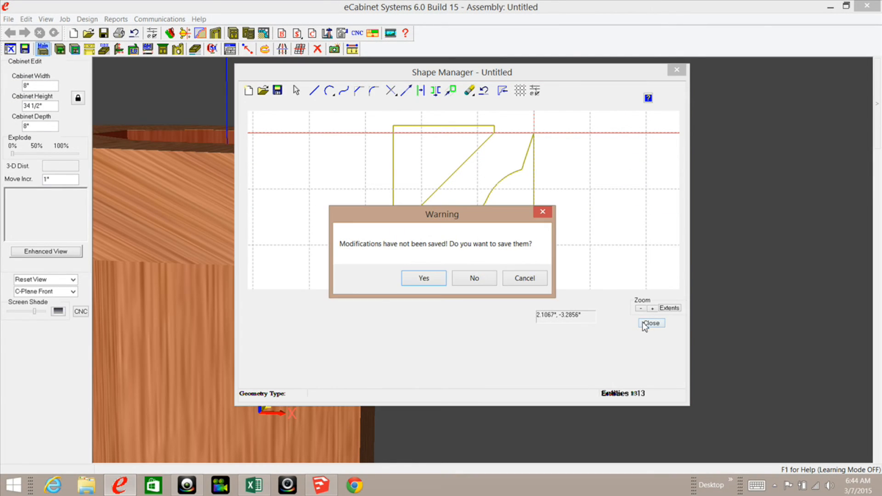
{"action": "left_click", "coordinate": [431, 278]}
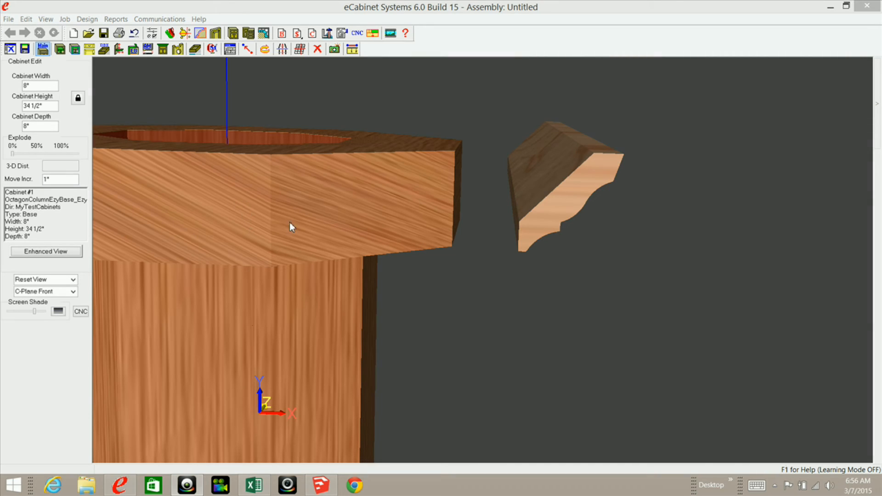
{"action": "left_click", "coordinate": [376, 200]}
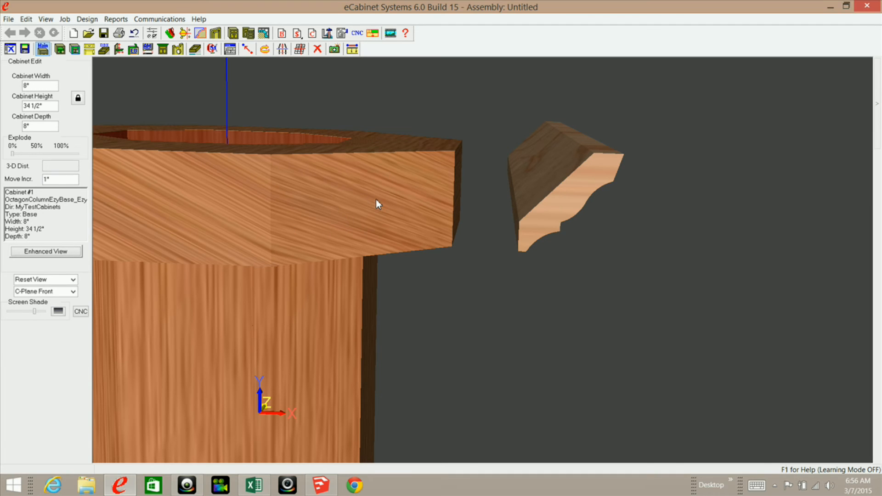
{"action": "mouse_move", "coordinate": [371, 215]}
{"action": "middle_mouse_down"}
{"action": "mouse_move", "coordinate": [408, 231]}
{"action": "mouse_move", "coordinate": [390, 218]}
{"action": "mouse_move", "coordinate": [401, 278]}
{"action": "middle_mouse_up"}
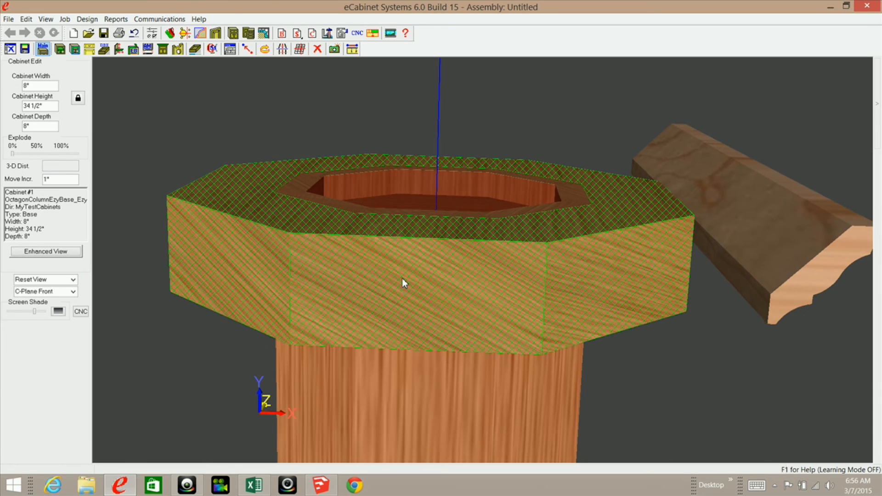
{"action": "scroll", "coordinate": [402, 278], "scroll_direction": "down", "scroll_amount": 3}
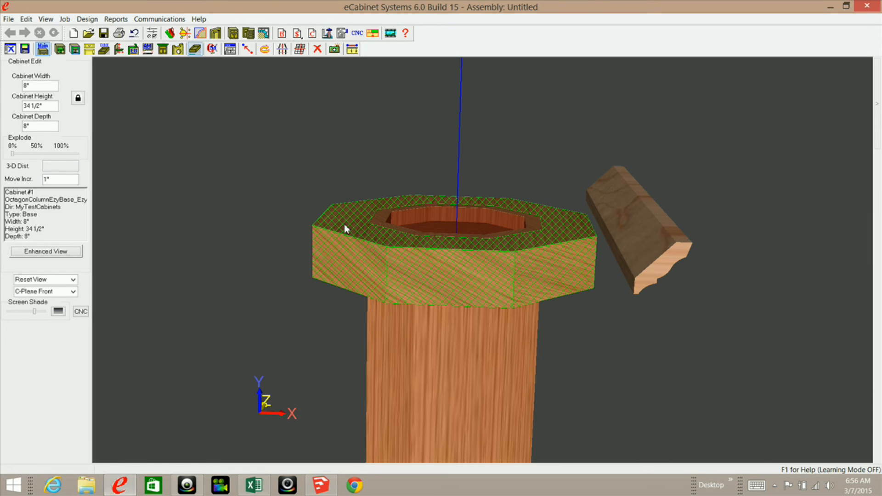
Step: View the crown stretcher's part drawing, then return to the 3-D column view and orbit it
{"action": "left_click", "coordinate": [178, 49]}
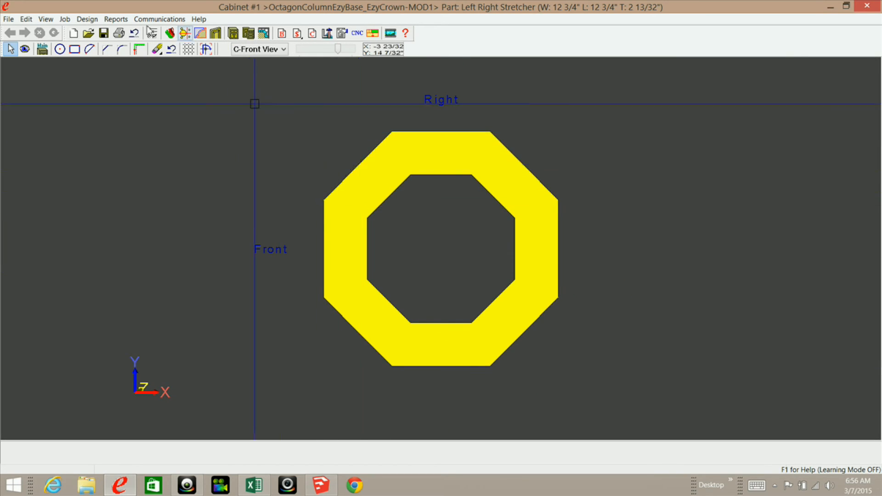
{"action": "left_click", "coordinate": [42, 50]}
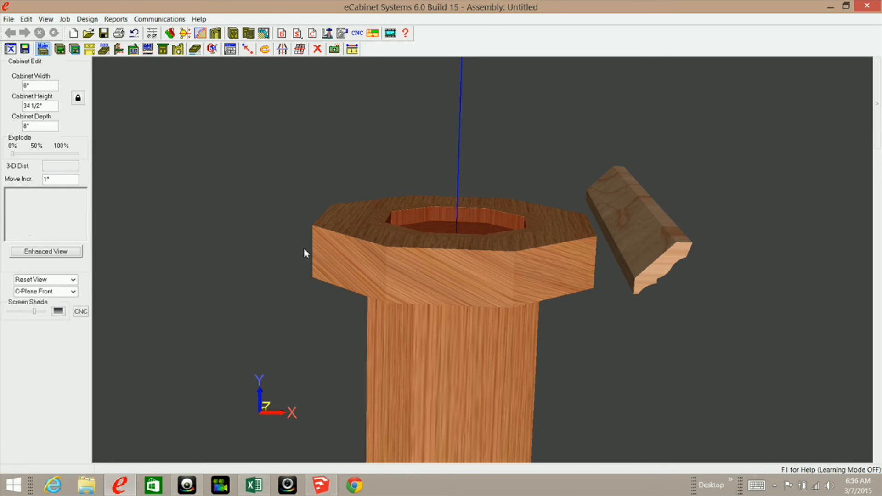
{"action": "middle_click_drag", "start_coordinate": [337, 289], "coordinate": [380, 251]}
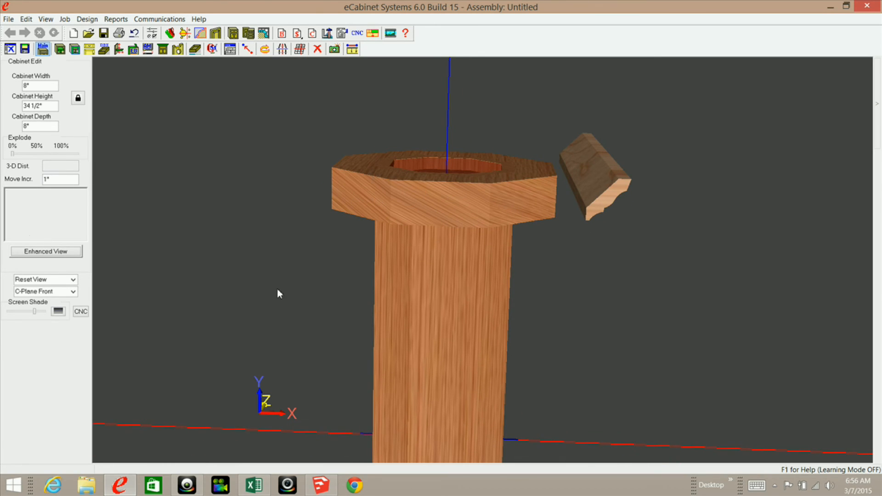
{"action": "right_click", "coordinate": [271, 317]}
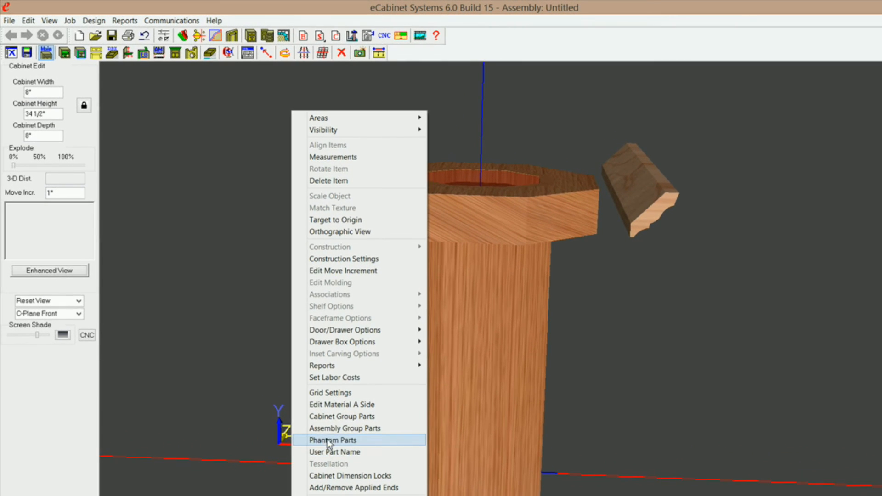
{"action": "left_click", "coordinate": [329, 404]}
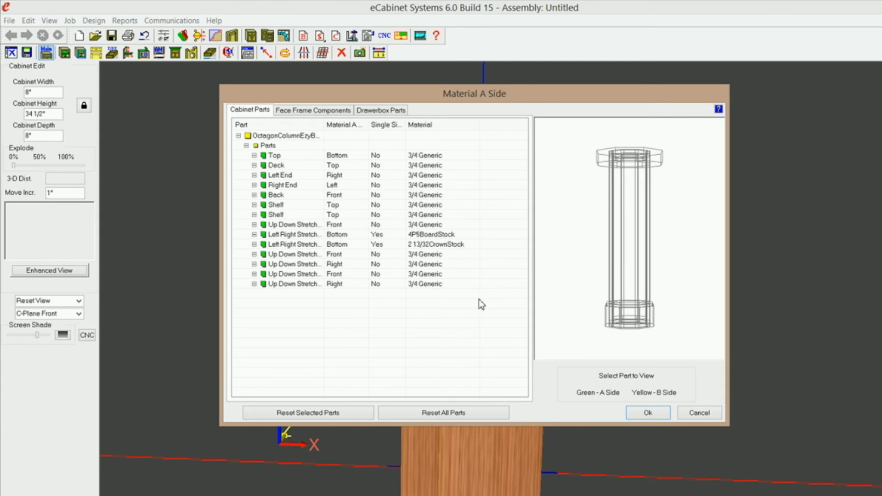
{"action": "left_click", "coordinate": [418, 247]}
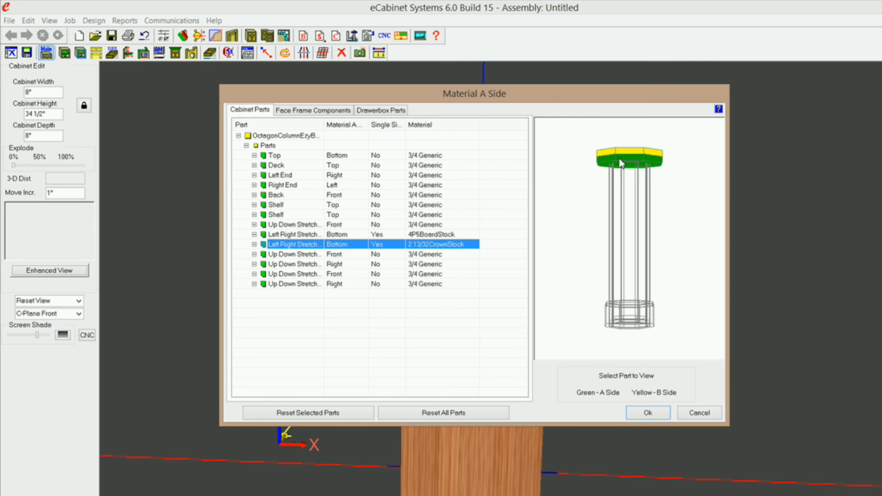
{"action": "left_click", "coordinate": [692, 415]}
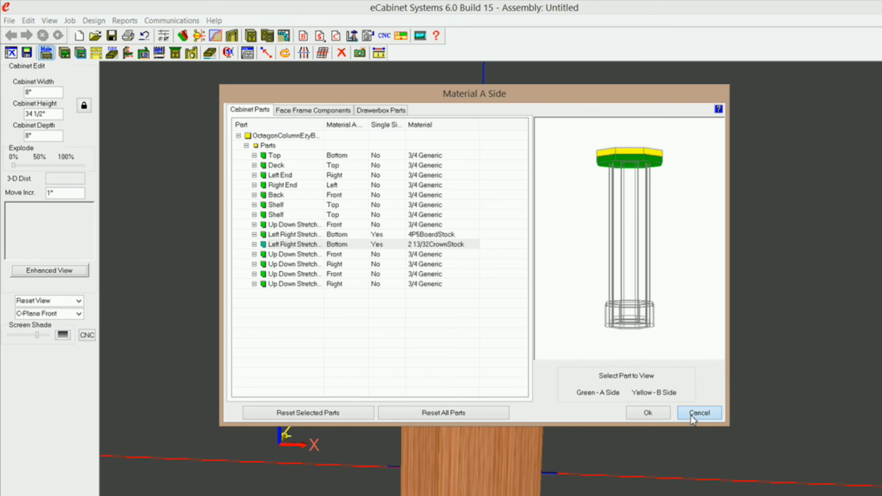
{"action": "left_click", "coordinate": [692, 415]}
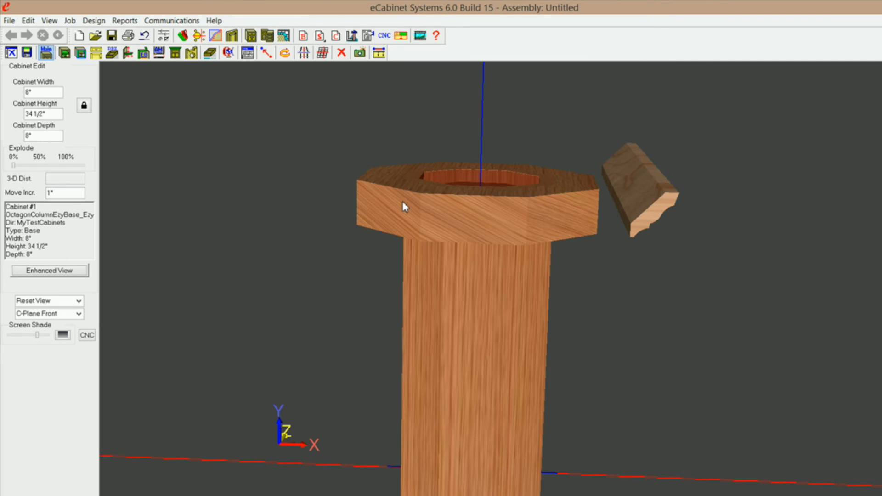
Step: Open the octagon crown stretcher's part drawing in back view
{"action": "left_click", "coordinate": [435, 221]}
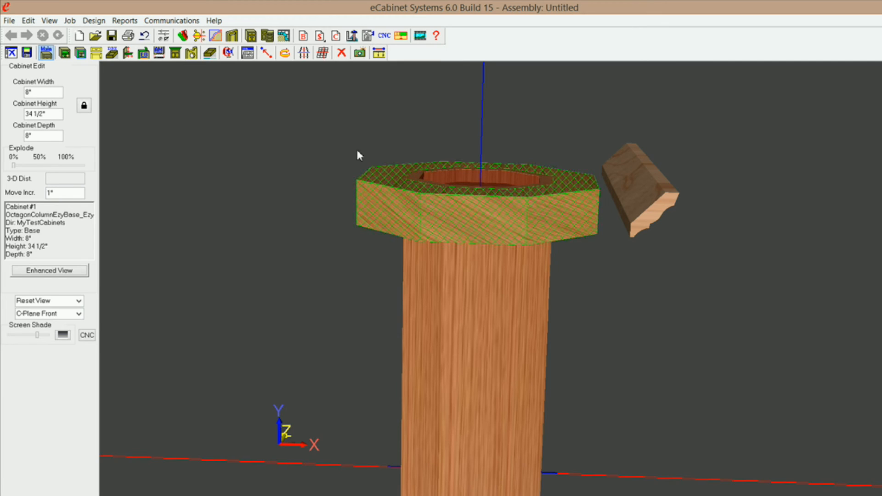
{"action": "left_click", "coordinate": [191, 52]}
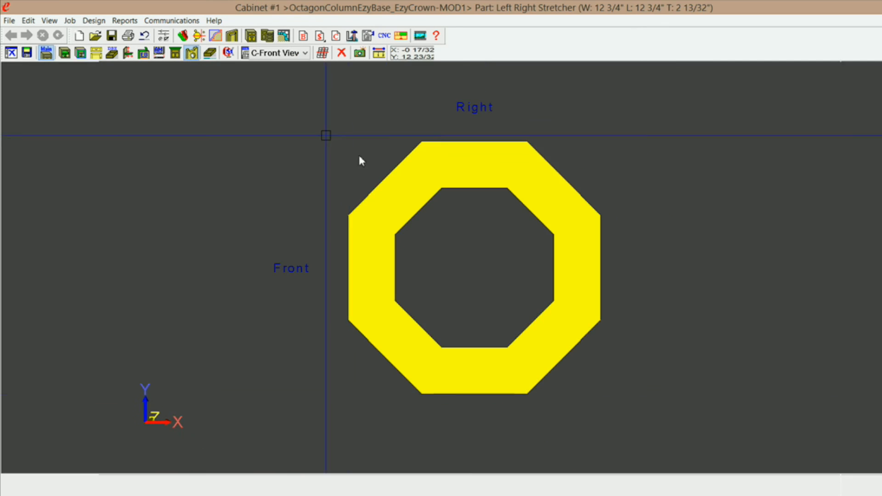
{"action": "left_click", "coordinate": [306, 53]}
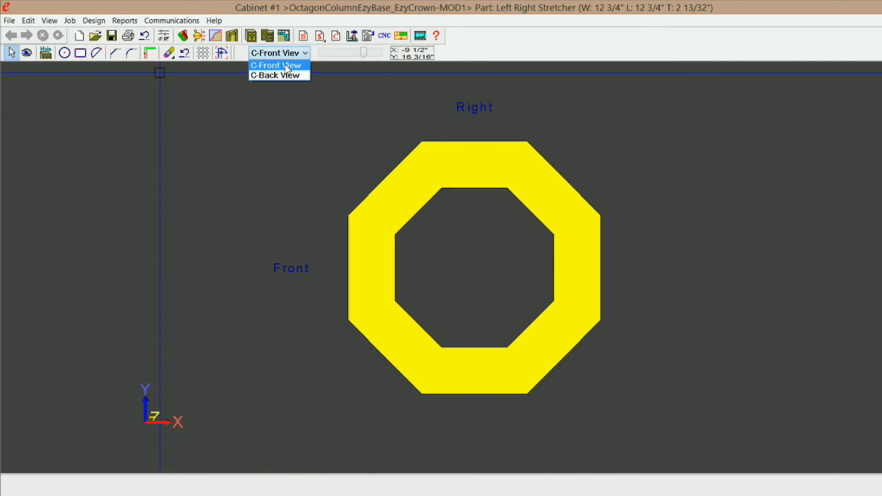
{"action": "left_click", "coordinate": [277, 76]}
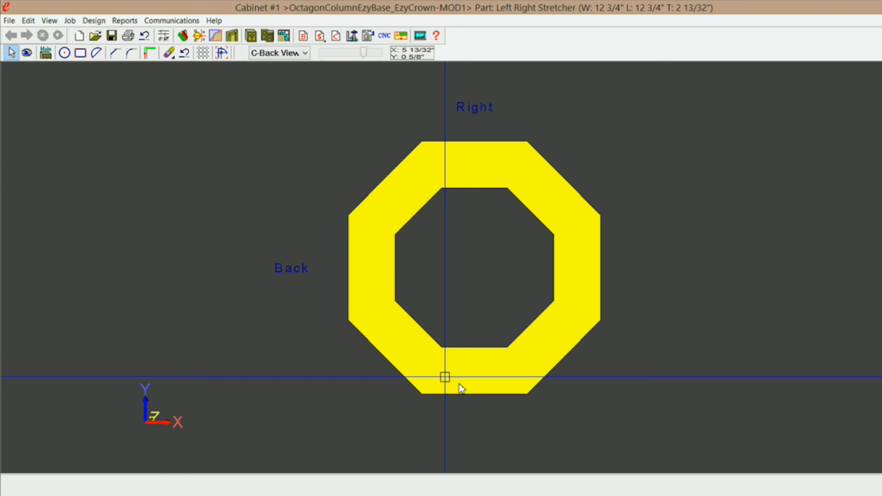
Step: Cut the OctagonCrownTool.tol profile along the octagon's outer edge, then exit toward Main
{"action": "left_click", "coordinate": [150, 53]}
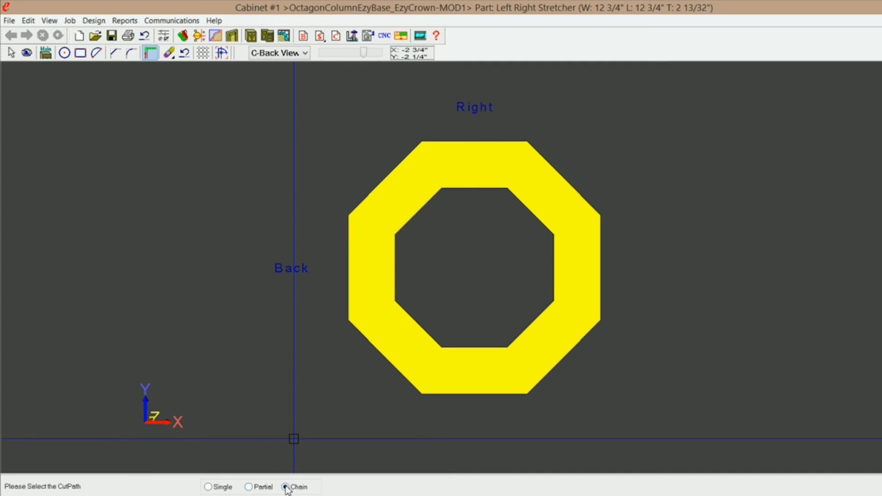
{"action": "left_click", "coordinate": [517, 397]}
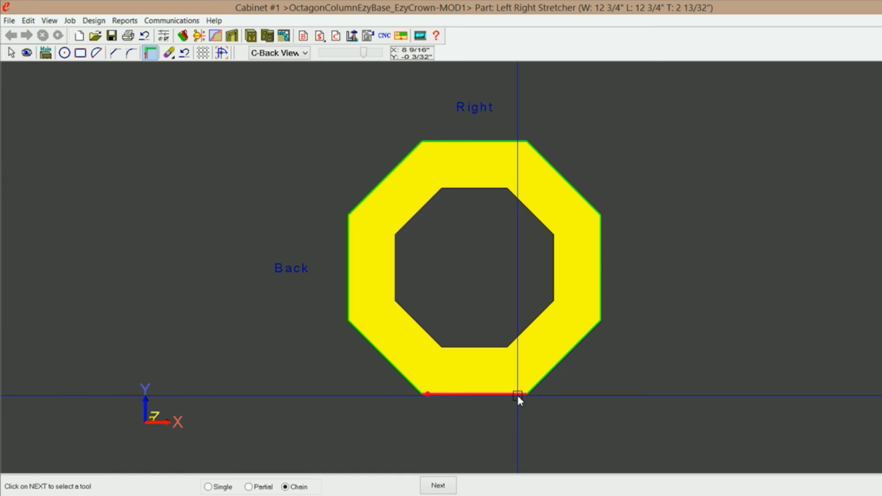
{"action": "left_click", "coordinate": [438, 486]}
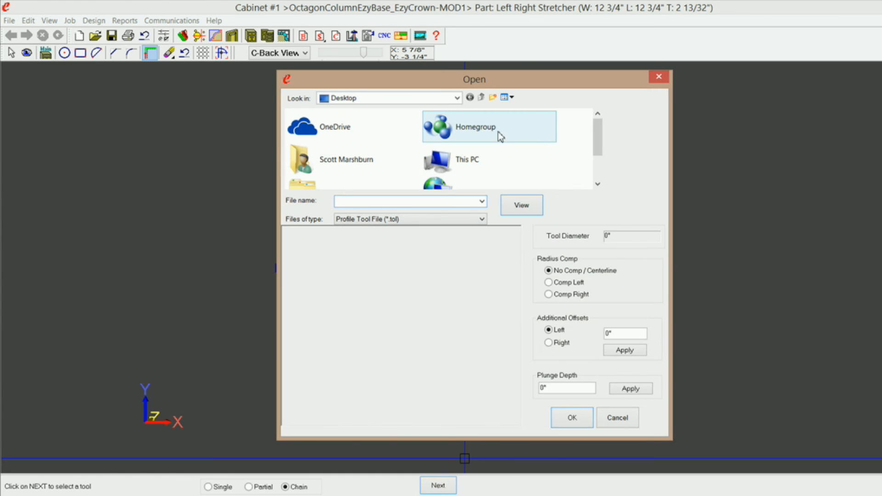
{"action": "left_click_drag", "start_coordinate": [602, 136], "coordinate": [600, 175]}
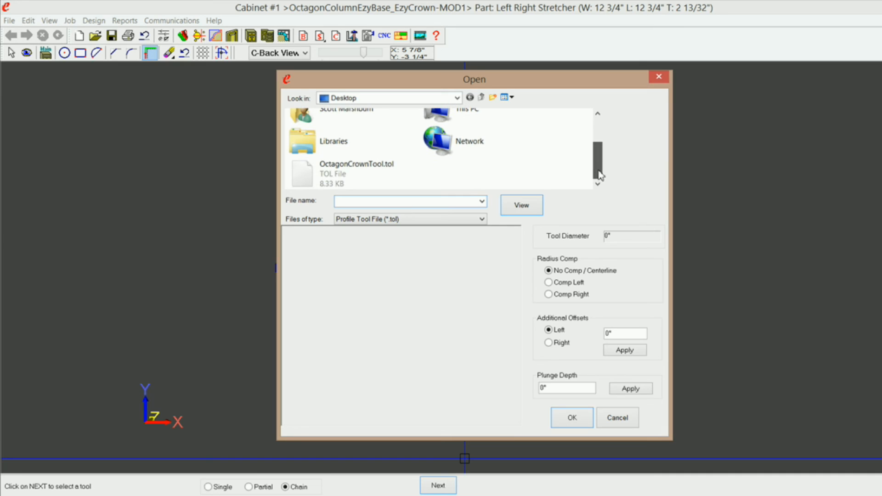
{"action": "left_click", "coordinate": [361, 170]}
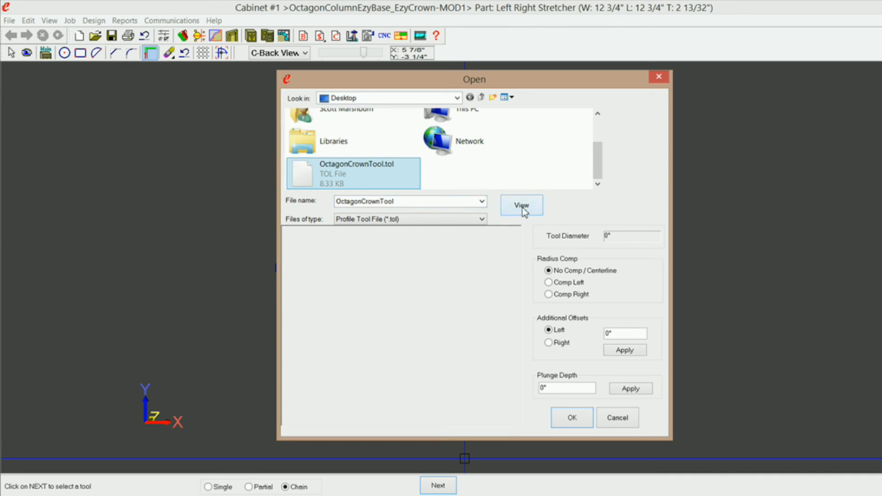
{"action": "left_click", "coordinate": [521, 205]}
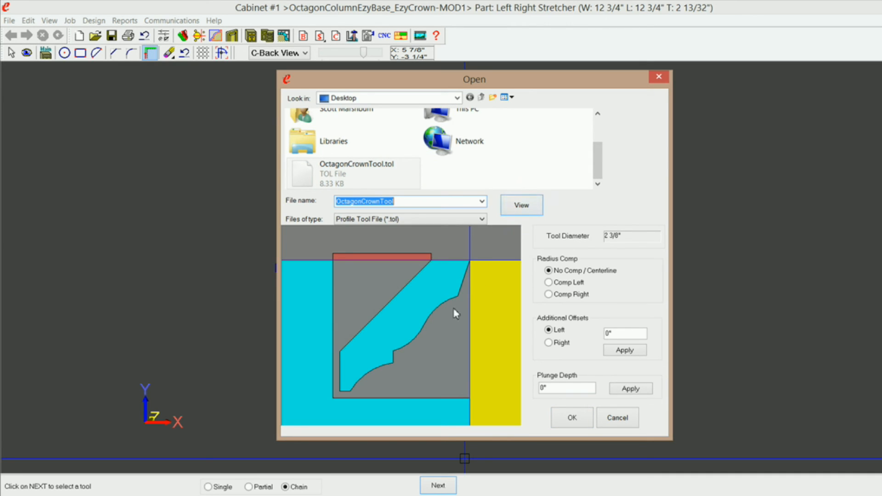
{"action": "left_click", "coordinate": [573, 418]}
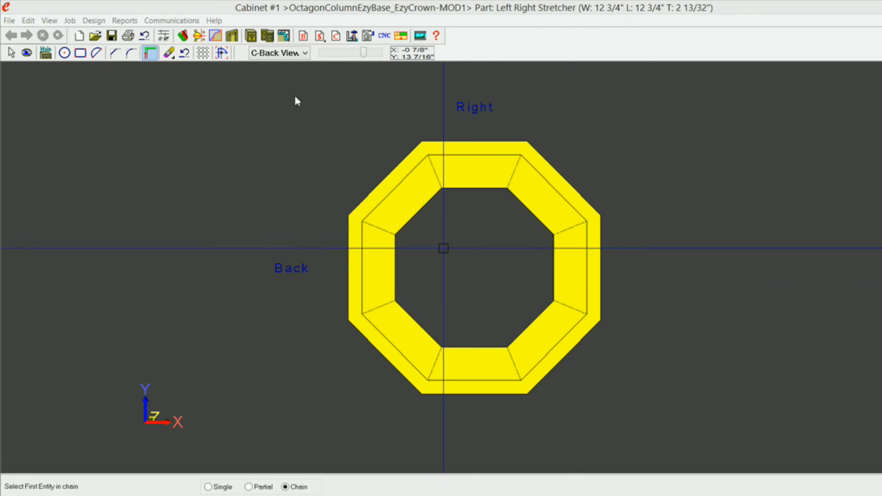
{"action": "left_click", "coordinate": [47, 54]}
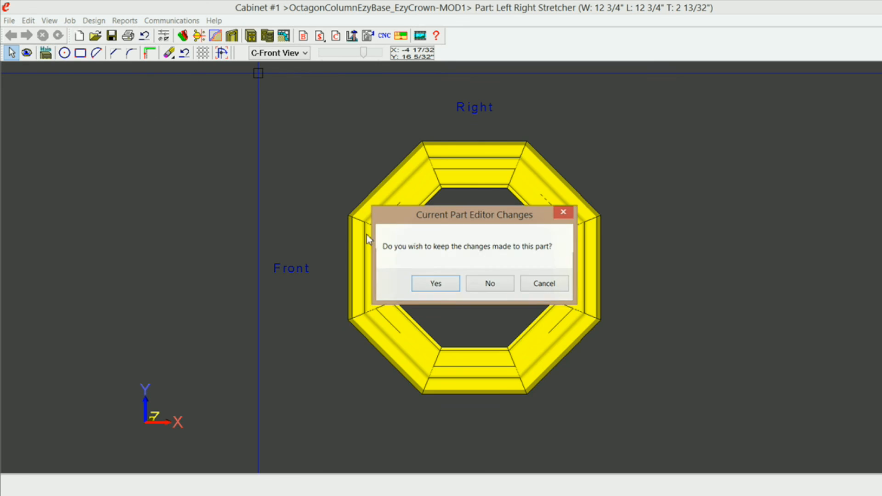
Step: Keep the Part Editor changes and orbit and zoom to inspect the new crown on the column
{"action": "left_click", "coordinate": [441, 283]}
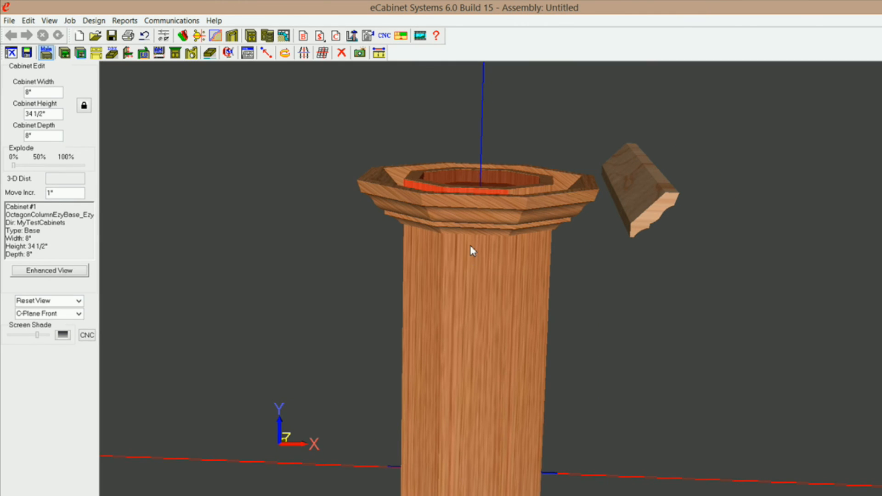
{"action": "middle_click_drag", "start_coordinate": [470, 244], "coordinate": [500, 190]}
{"action": "scroll", "coordinate": [498, 218], "scroll_direction": "up", "scroll_amount": 4}
{"action": "middle_click_drag", "start_coordinate": [495, 242], "coordinate": [491, 157]}
{"action": "scroll", "coordinate": [484, 287], "scroll_direction": "down", "scroll_amount": 3}
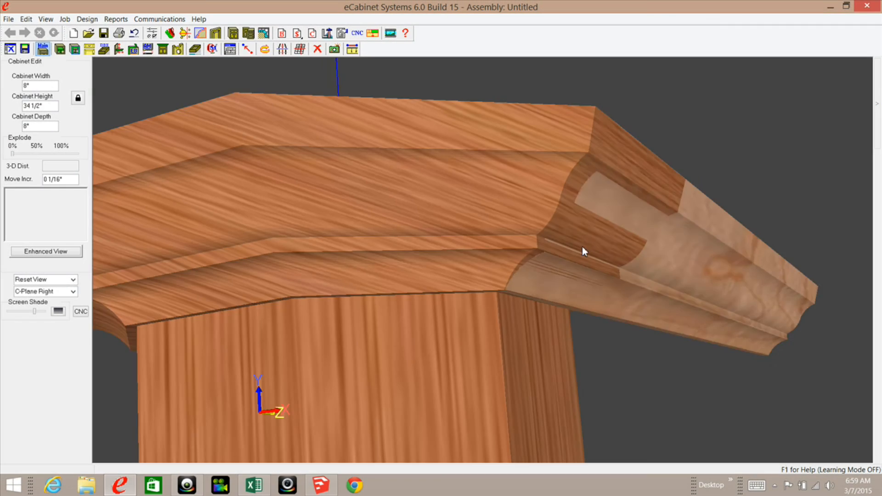
{"action": "scroll", "coordinate": [585, 252], "scroll_direction": "up", "scroll_amount": 5}
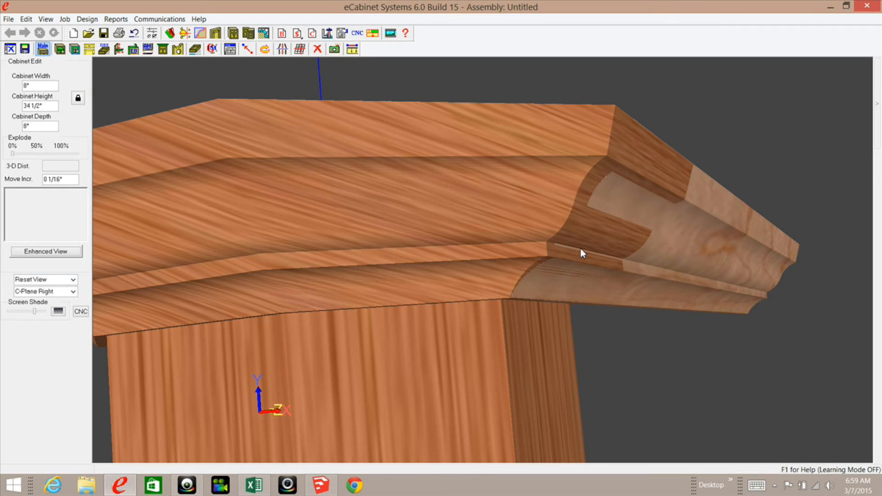
{"action": "scroll", "coordinate": [578, 262], "scroll_direction": "up", "scroll_amount": 5}
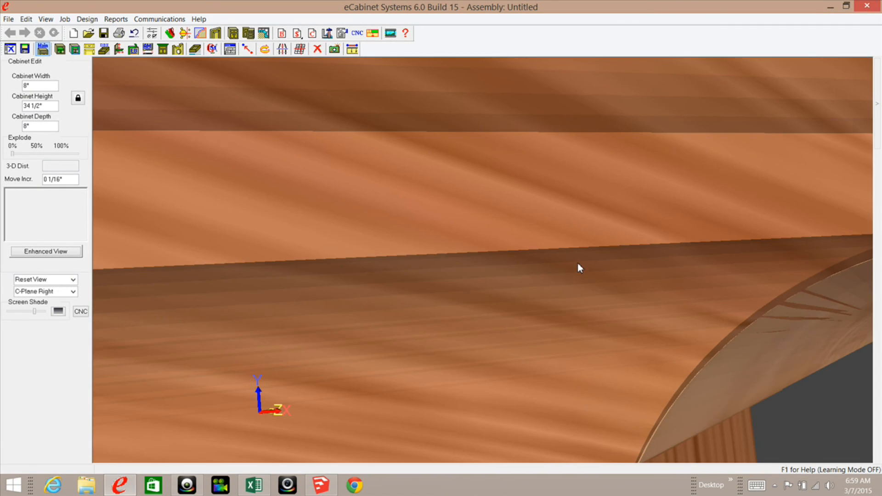
{"action": "scroll", "coordinate": [608, 271], "scroll_direction": "down", "scroll_amount": 2}
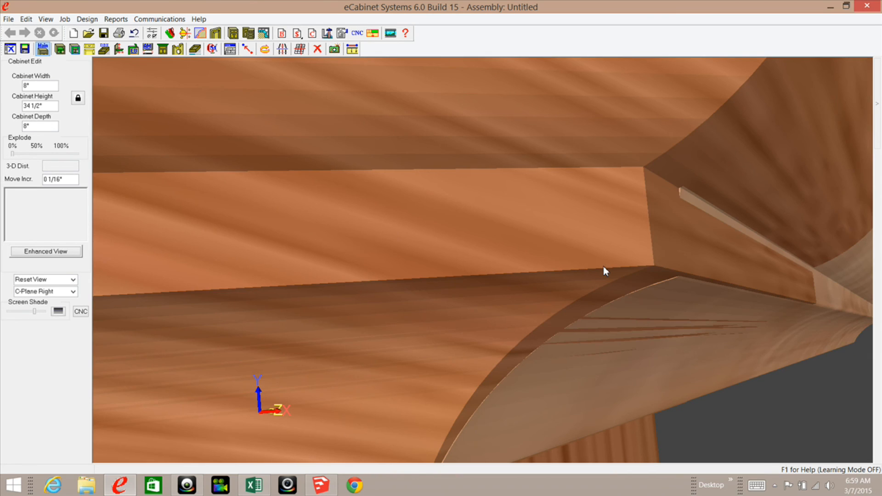
{"action": "scroll", "coordinate": [603, 271], "scroll_direction": "down", "scroll_amount": 10}
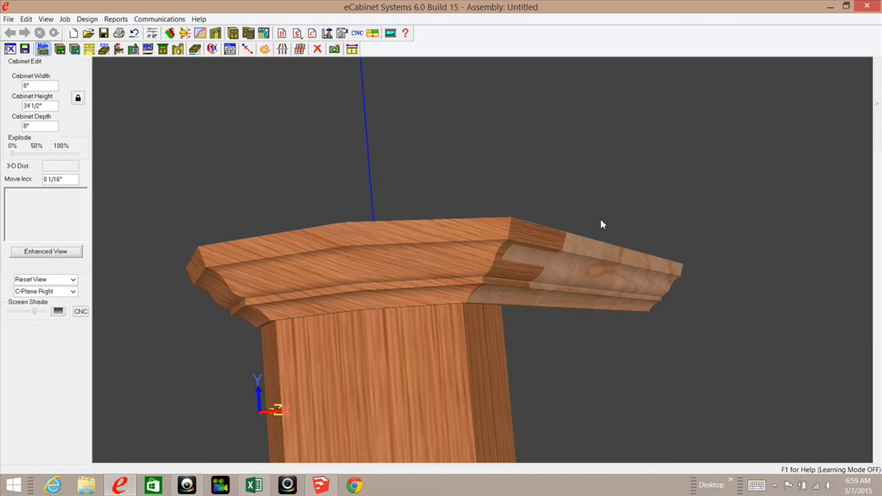
{"action": "scroll", "coordinate": [598, 257], "scroll_direction": "down", "scroll_amount": 2}
Step: Delete the lighter right-hand moulding piece, then reset and tilt the view to see the crowned top
{"action": "left_click", "coordinate": [594, 276]}
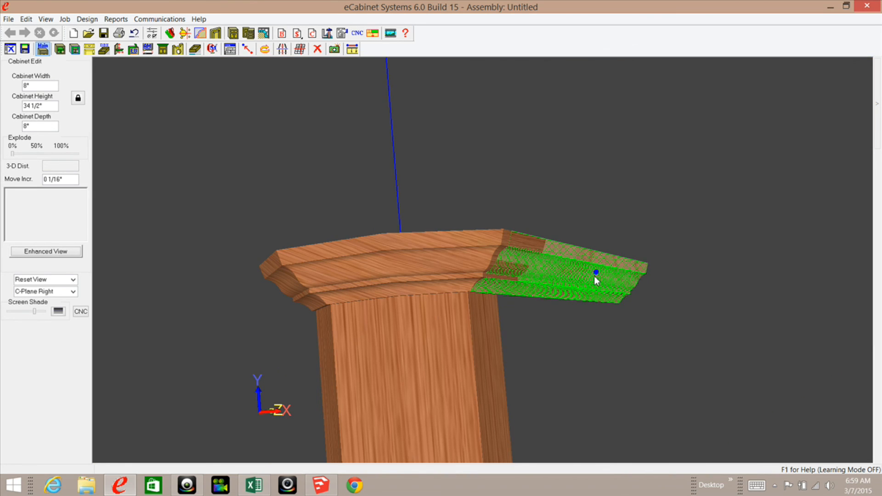
{"action": "key", "text": "Delete"}
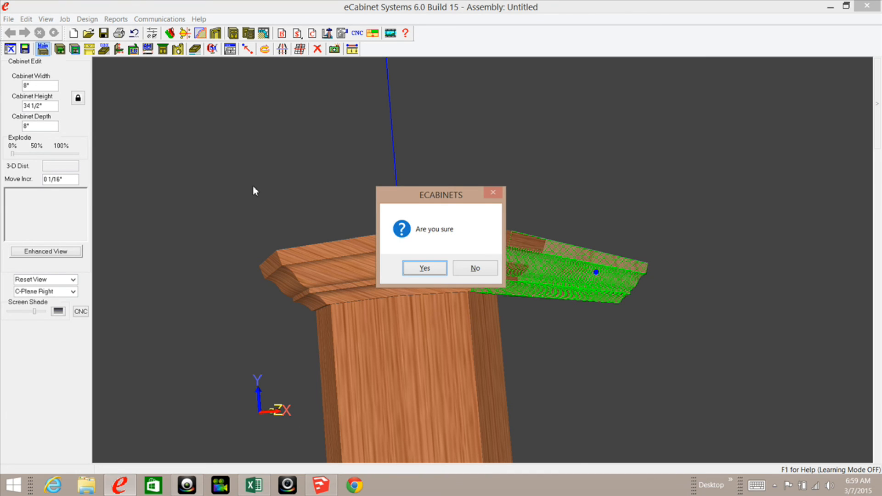
{"action": "left_click", "coordinate": [425, 269]}
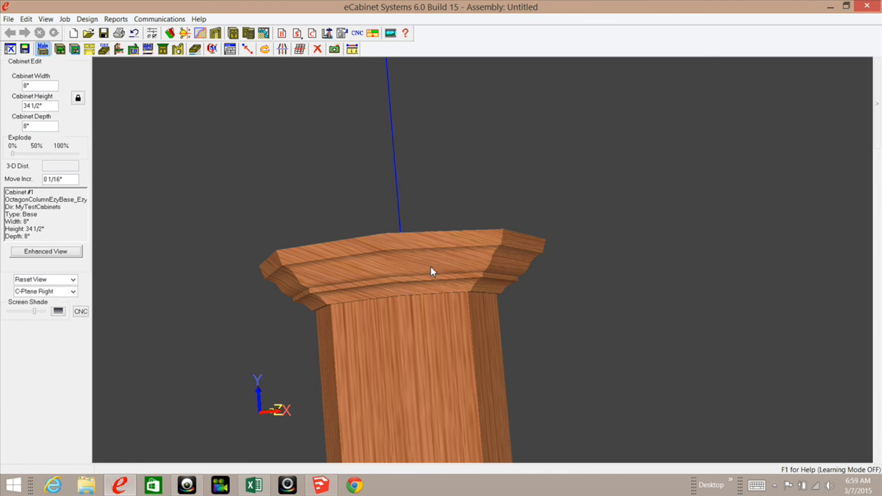
{"action": "key", "text": "Home"}
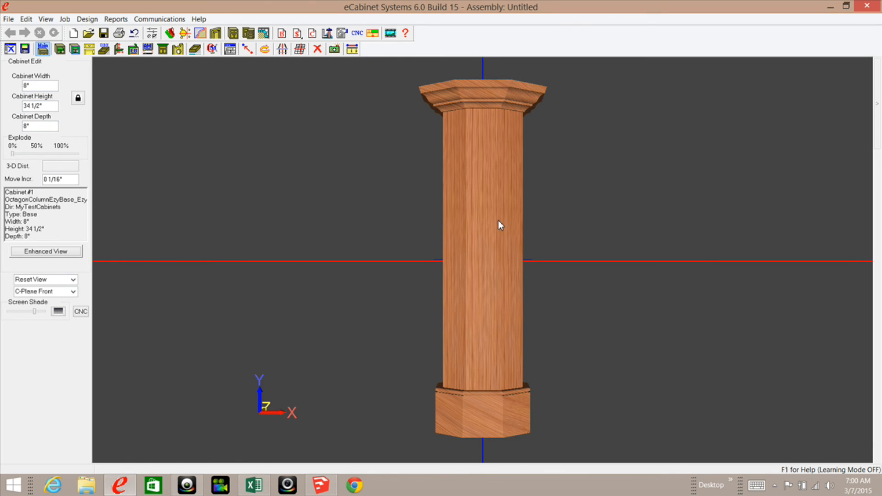
{"action": "left_click_drag", "start_coordinate": [498, 219], "coordinate": [492, 277]}
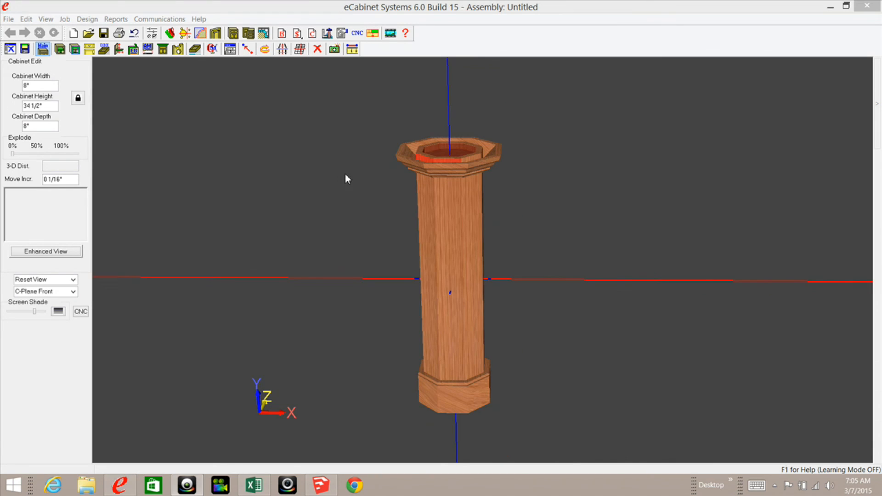
{"action": "middle_click_drag", "start_coordinate": [470, 172], "coordinate": [464, 180]}
{"action": "scroll", "coordinate": [448, 184], "scroll_direction": "up", "scroll_amount": 4}
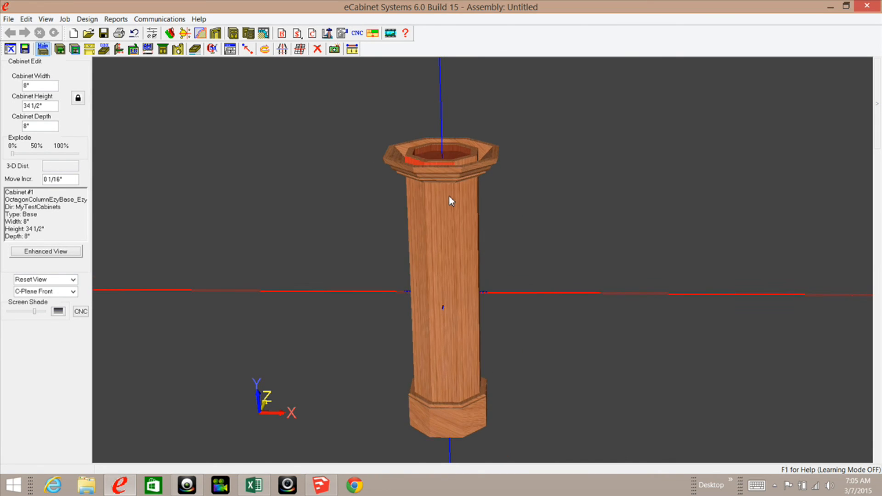
Step: Set cabinet width and depth to 24 and height to 18, rebuilding the crowned octagon
{"action": "left_click", "coordinate": [40, 84]}
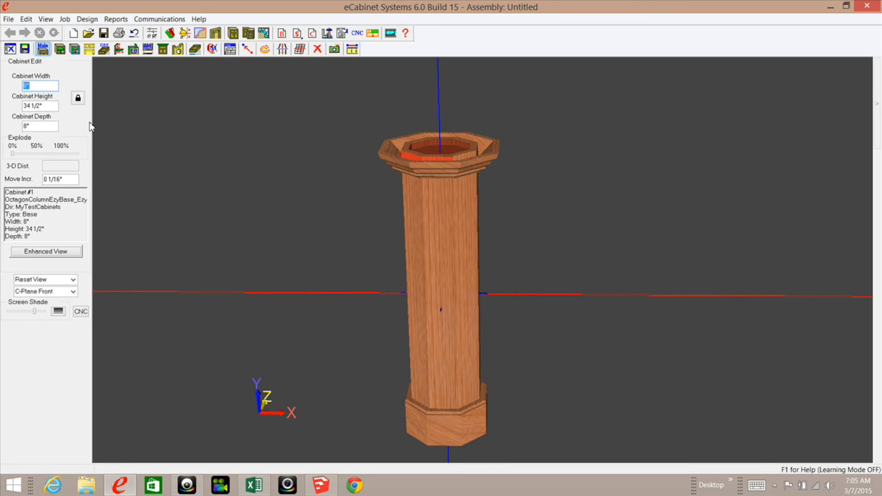
{"action": "left_click", "coordinate": [38, 126]}
{"action": "type", "text": "24"}
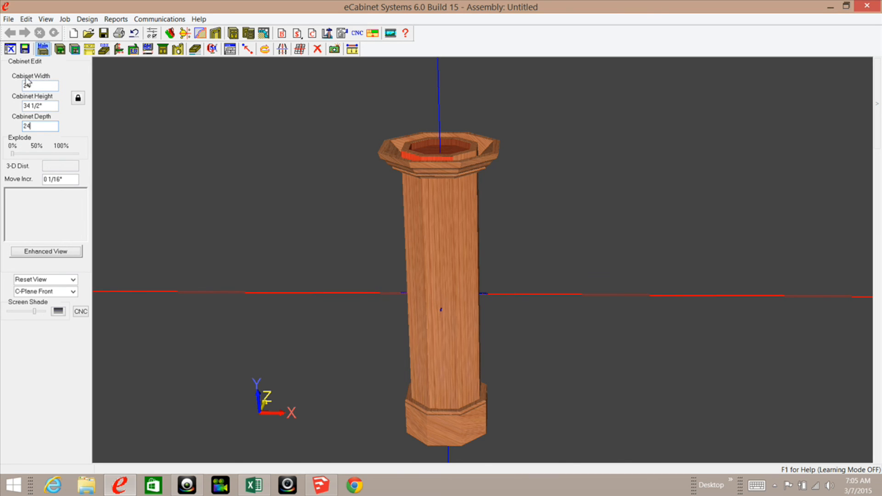
{"action": "left_click_drag", "start_coordinate": [48, 108], "coordinate": [26, 106]}
{"action": "type", "text": "18"}
{"action": "key", "text": "Return"}
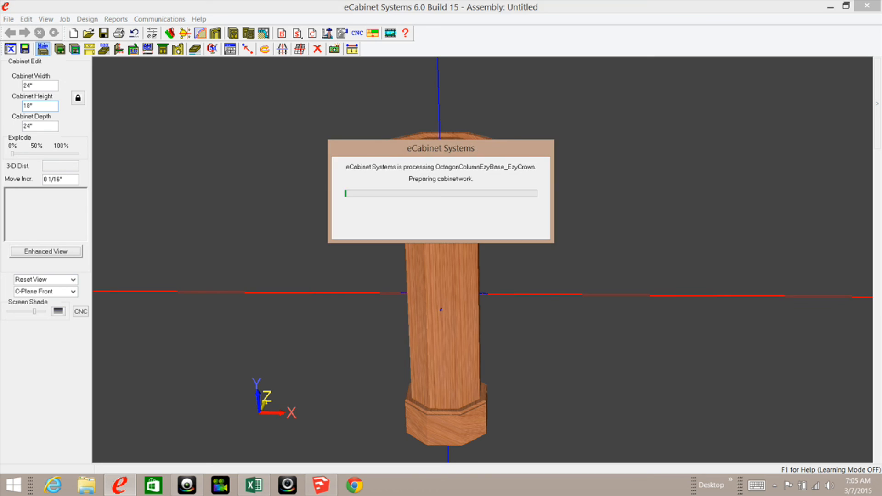
{"action": "middle_click_drag", "start_coordinate": [417, 359], "coordinate": [386, 303]}
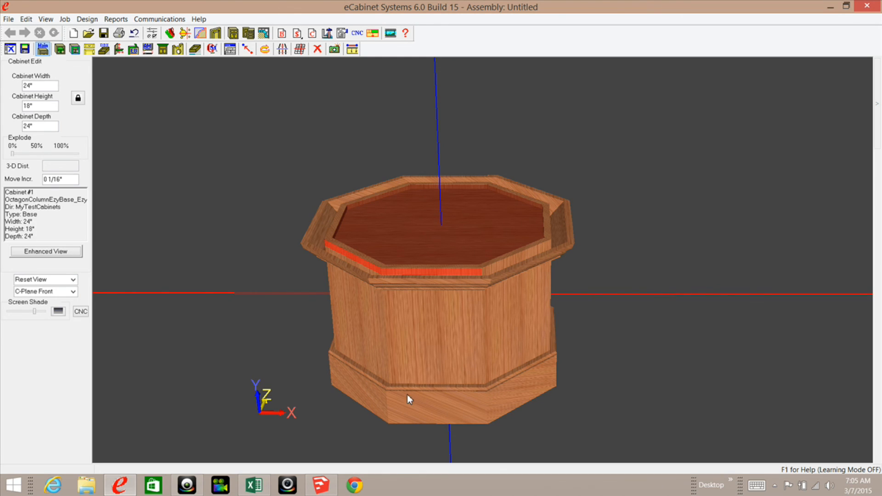
Step: Set the crown's Left Right Stretcher part to Is Phantom = Yes in Phantom Parts
{"action": "left_click", "coordinate": [312, 232]}
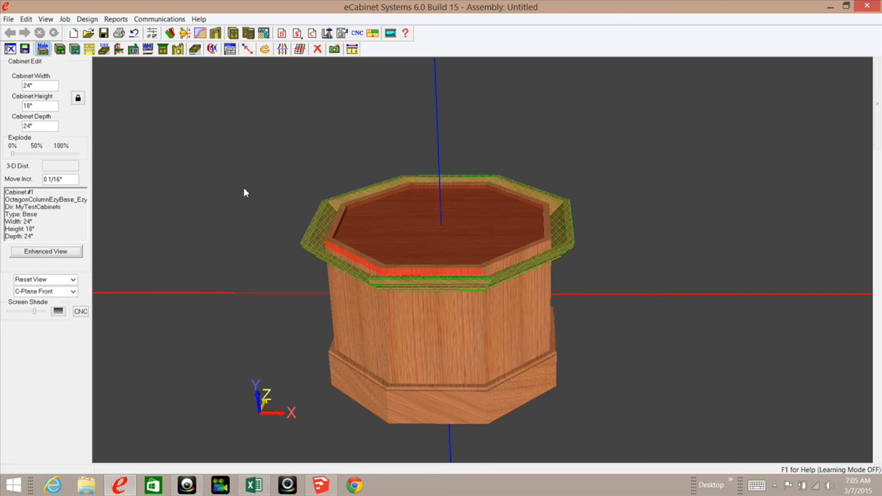
{"action": "right_click", "coordinate": [236, 166]}
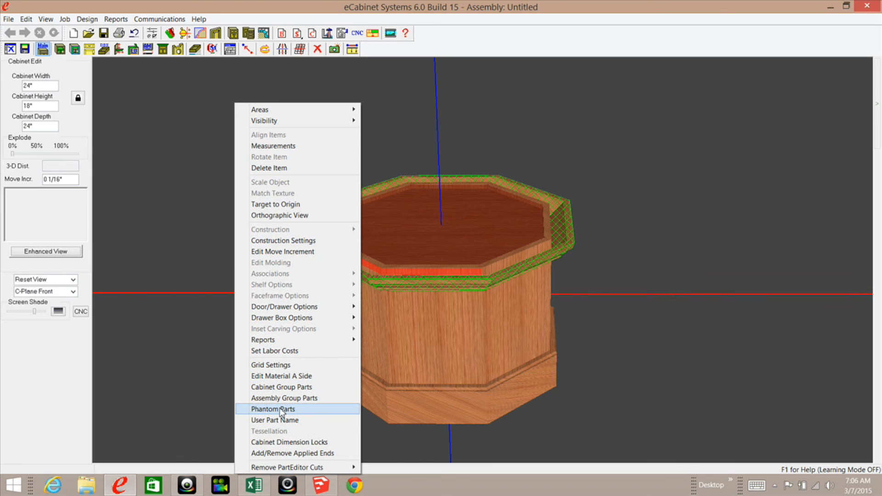
{"action": "left_click", "coordinate": [285, 408]}
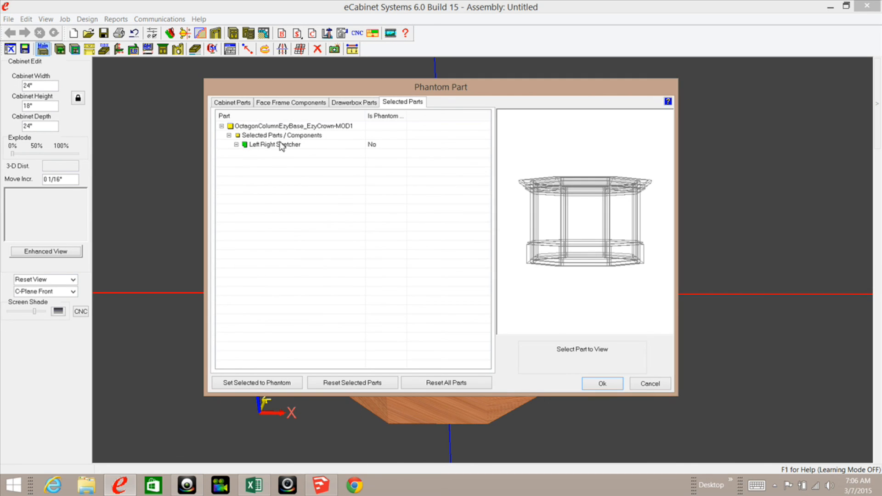
{"action": "left_click", "coordinate": [281, 146]}
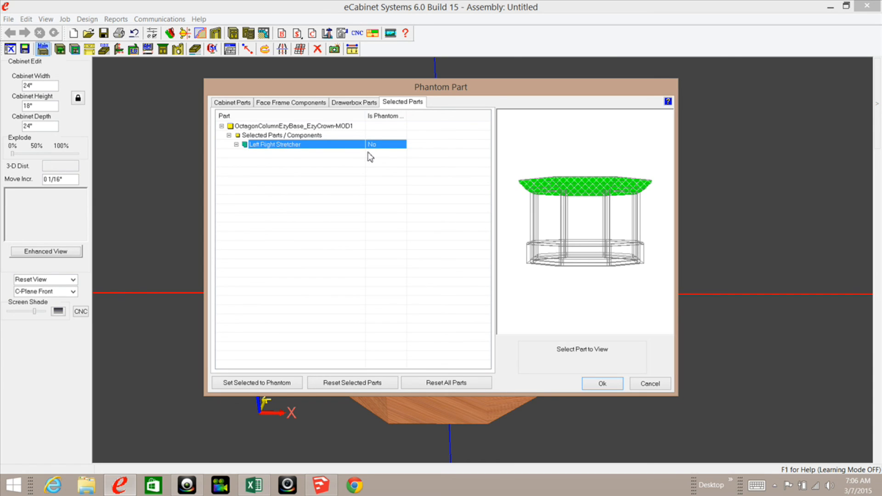
{"action": "left_click", "coordinate": [380, 146]}
{"action": "left_click", "coordinate": [401, 146]}
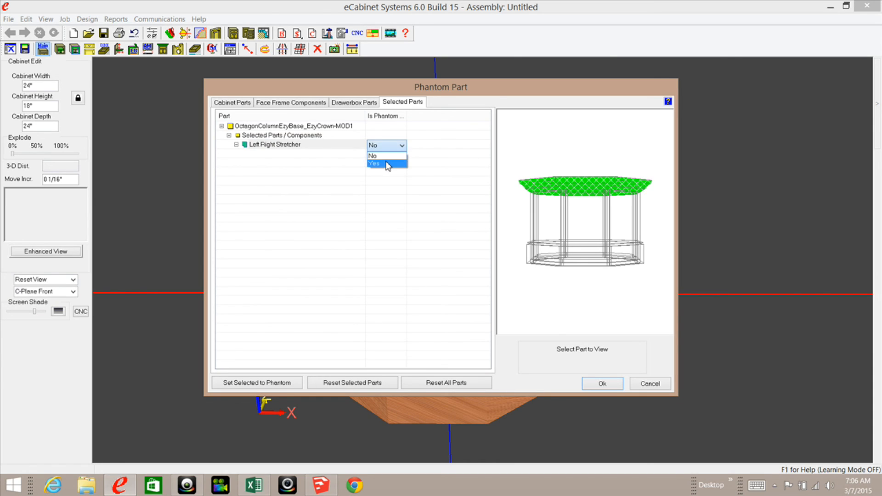
{"action": "left_click", "coordinate": [382, 165]}
{"action": "left_click", "coordinate": [602, 384]}
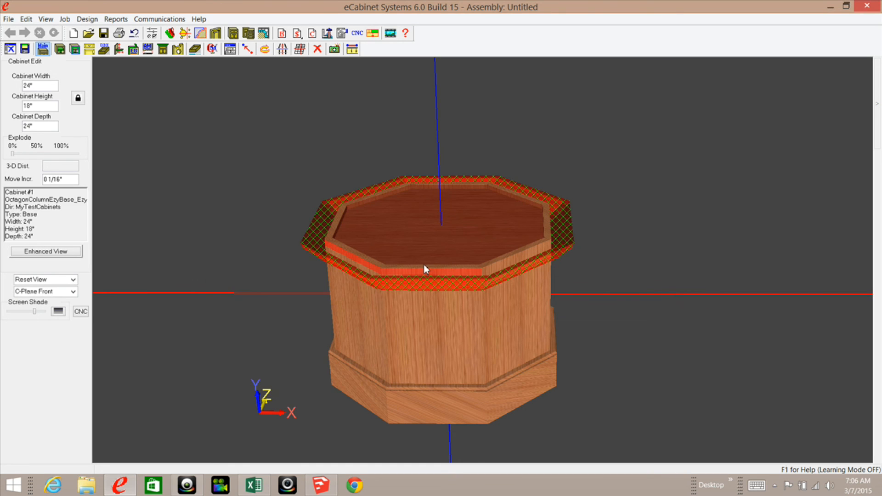
Step: Deselect the crown and orbit the column to inspect the translucent red phantom stretcher
{"action": "left_click", "coordinate": [301, 222]}
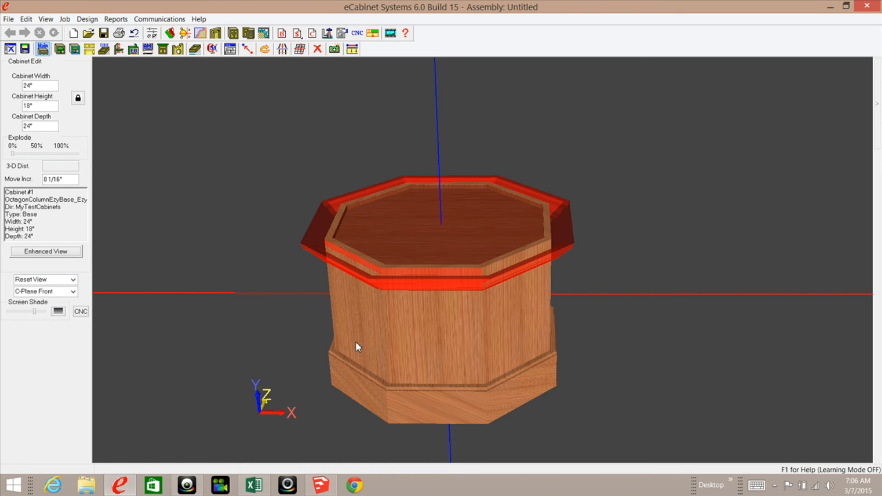
{"action": "middle_click_drag", "start_coordinate": [381, 365], "coordinate": [388, 394]}
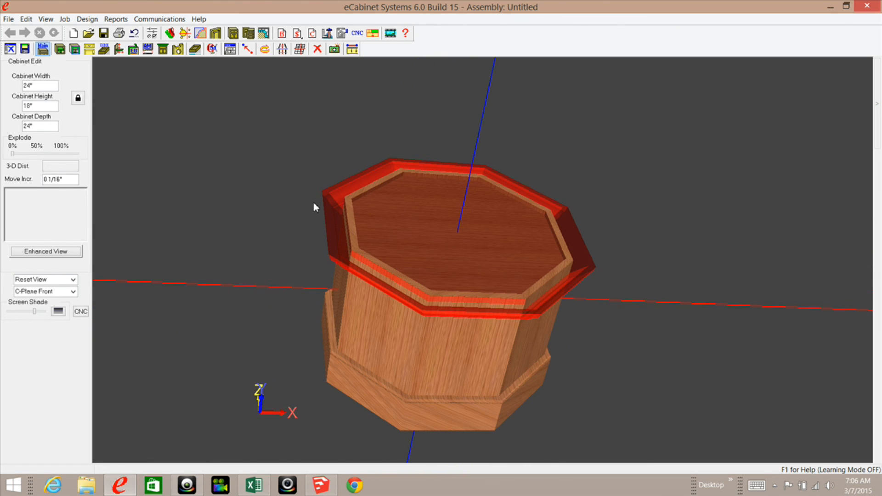
{"action": "middle_click_drag", "start_coordinate": [367, 357], "coordinate": [398, 332]}
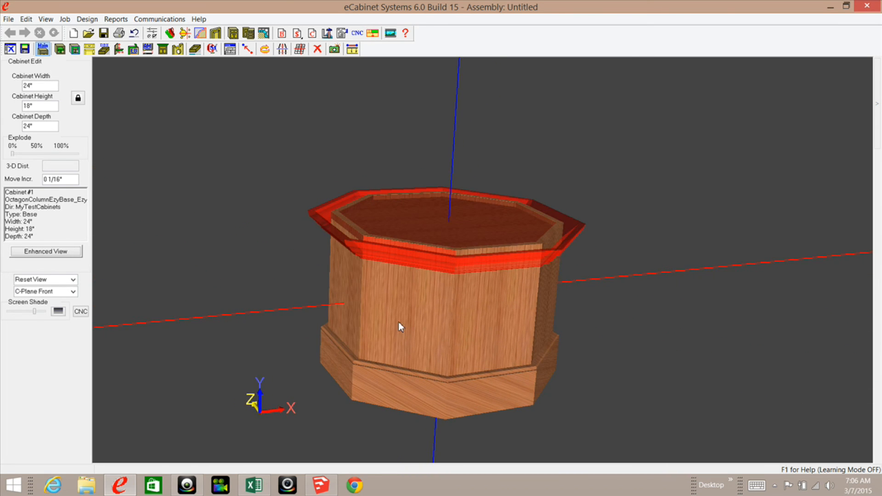